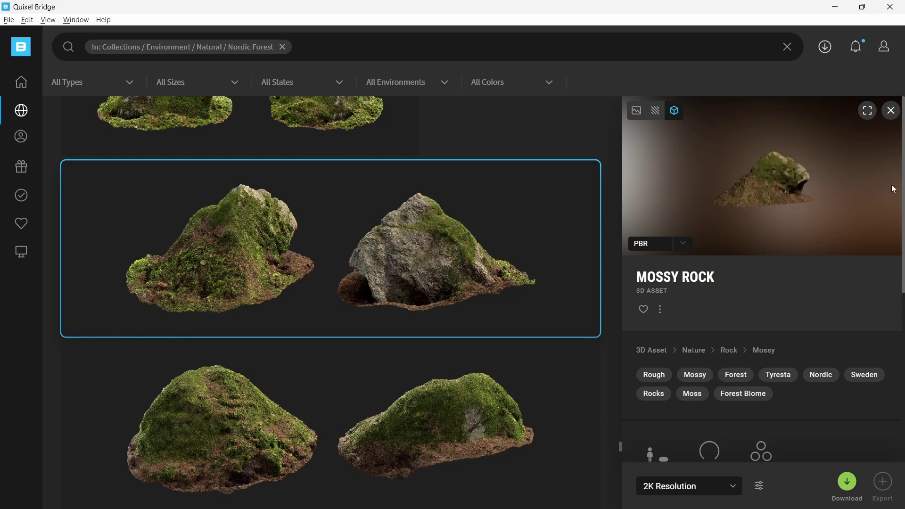
# Preview Mossy Mound, then select the downloaded Mossy Rock asset in the Nordic Forest collection.
pyautogui.scroll(-2, 414, 360)
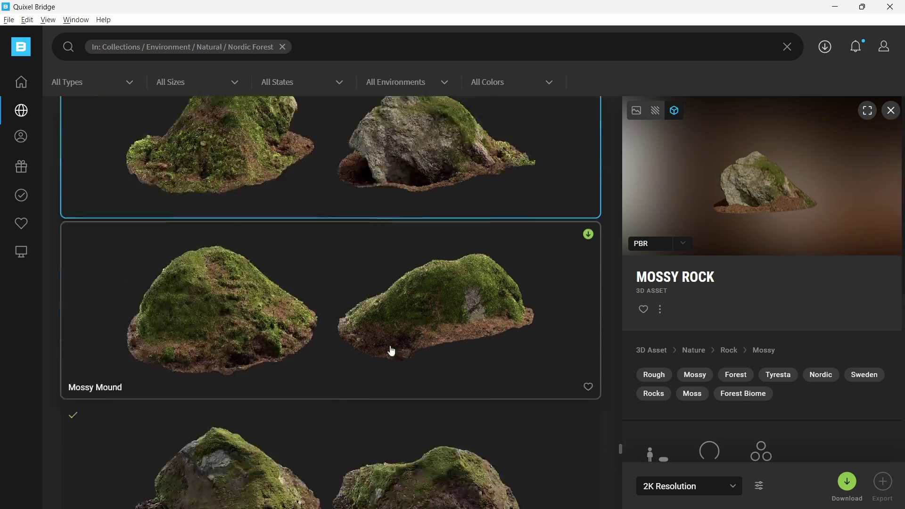
pyautogui.click(391, 350)
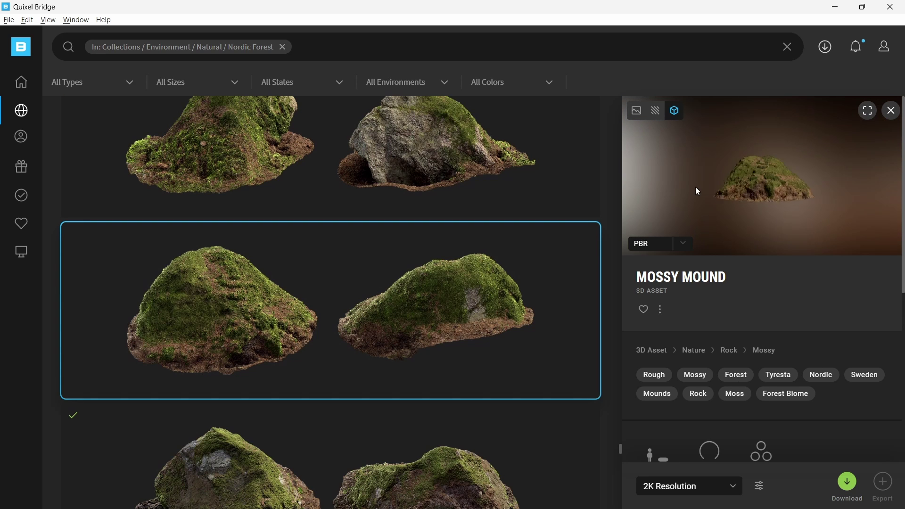
pyautogui.scroll(-5, 425, 313)
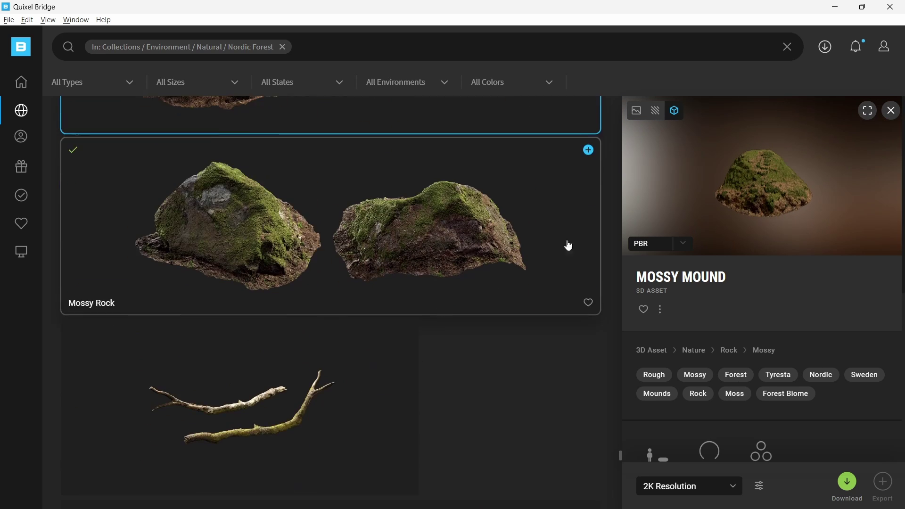
pyautogui.click(569, 246)
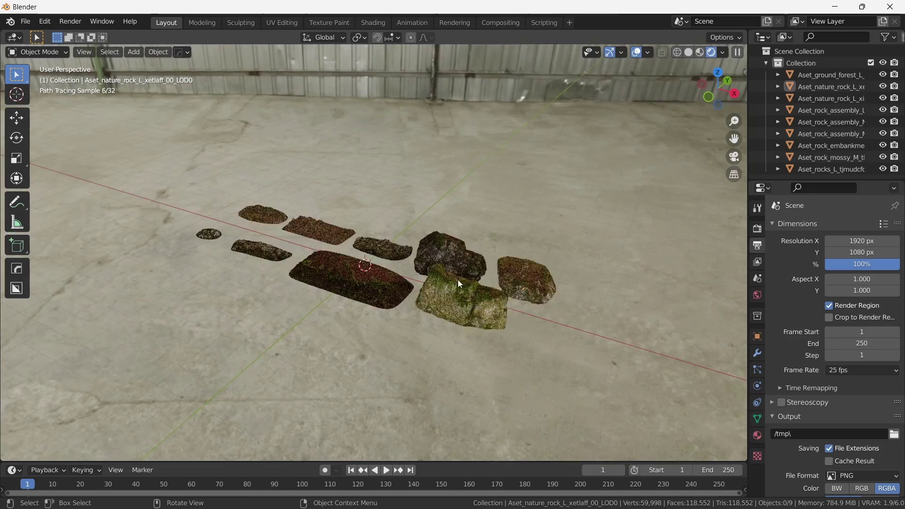
# Box-select all ten imported rocks, Copy Objects, and paste them into the diorama file.
pyautogui.scroll(5, 460, 284)
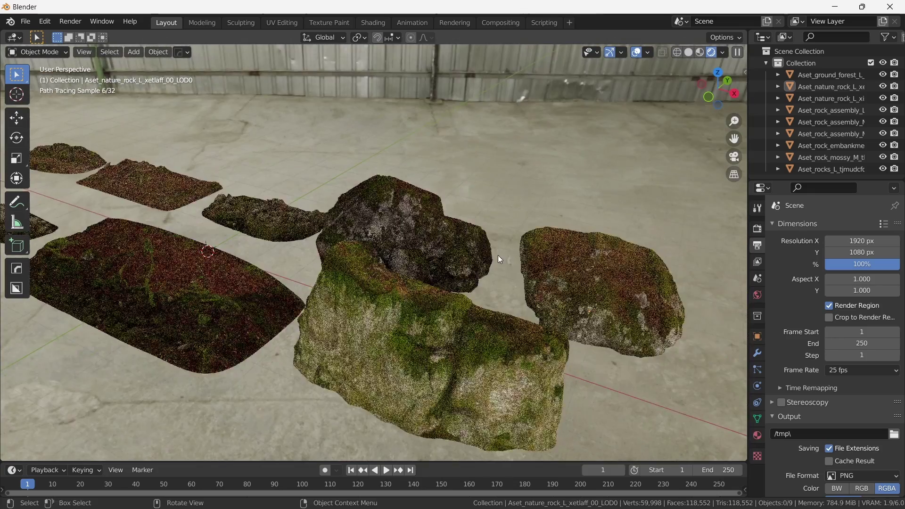
pyautogui.moveTo(498, 255); pyautogui.dragTo(590, 248, button='middle')
pyautogui.moveTo(206, 171); pyautogui.dragTo(596, 381)
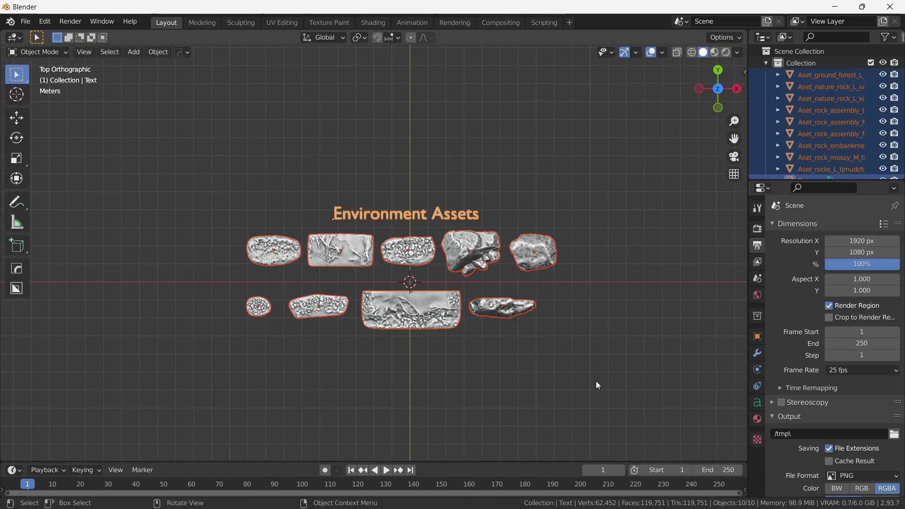
pyautogui.hotkey('ctrl', 'c')
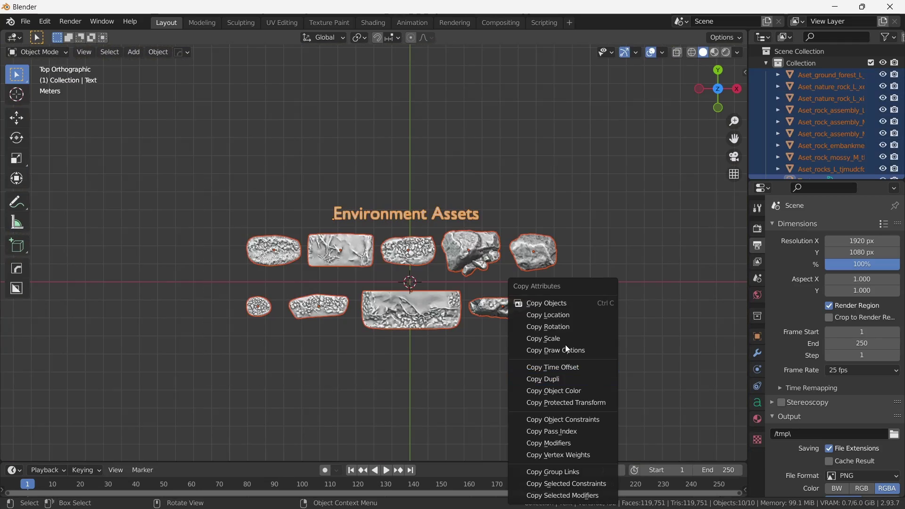
pyautogui.click(553, 304)
pyautogui.hotkey('ctrl', 'v')
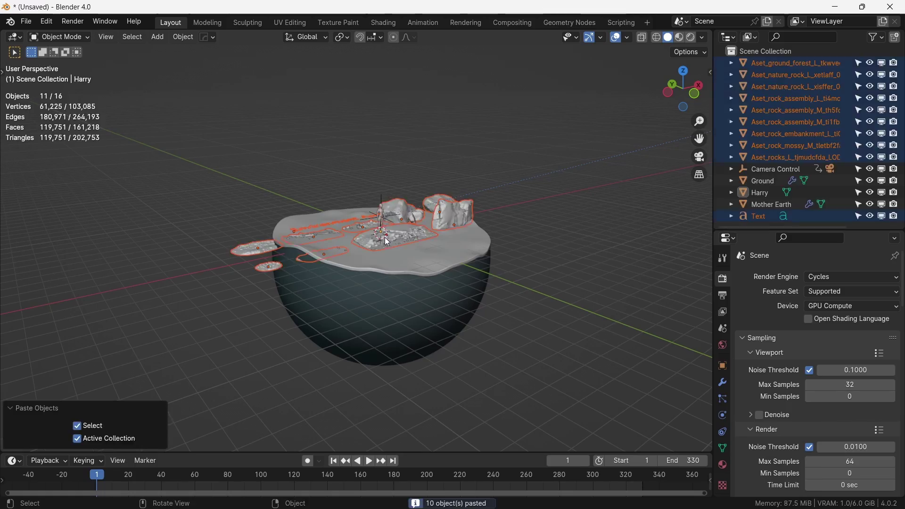
# Orbit the view around the pasted rocks on the diorama ground disc.
pyautogui.moveTo(388, 242); pyautogui.dragTo(340, 264, button='middle')
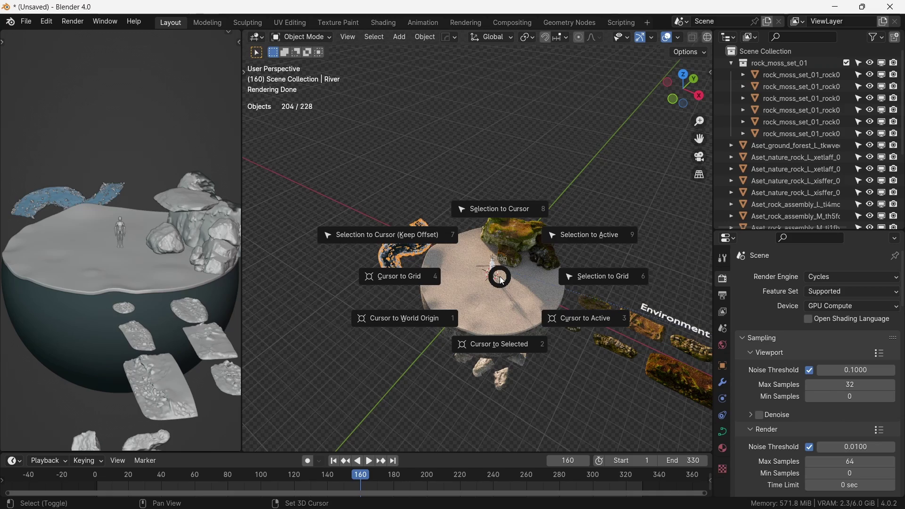
# Snap the River to the cursor, rotate it about Z, and reposition its curve points into an L-shape.
pyautogui.click(508, 216)
pyautogui.scroll(3, 493, 298)
pyautogui.moveTo(493, 298); pyautogui.dragTo(586, 308, button='middle')
pyautogui.press('r')
pyautogui.press('z')
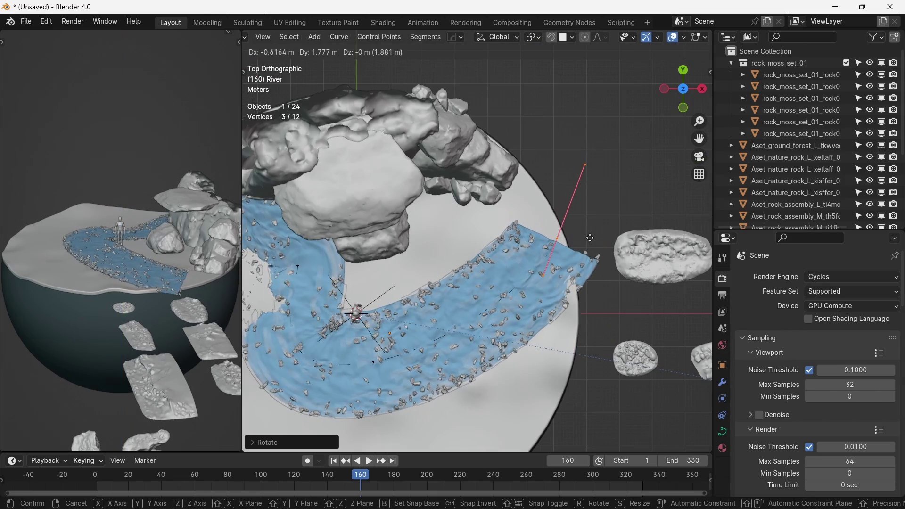
pyautogui.click(589, 238)
pyautogui.press('r')
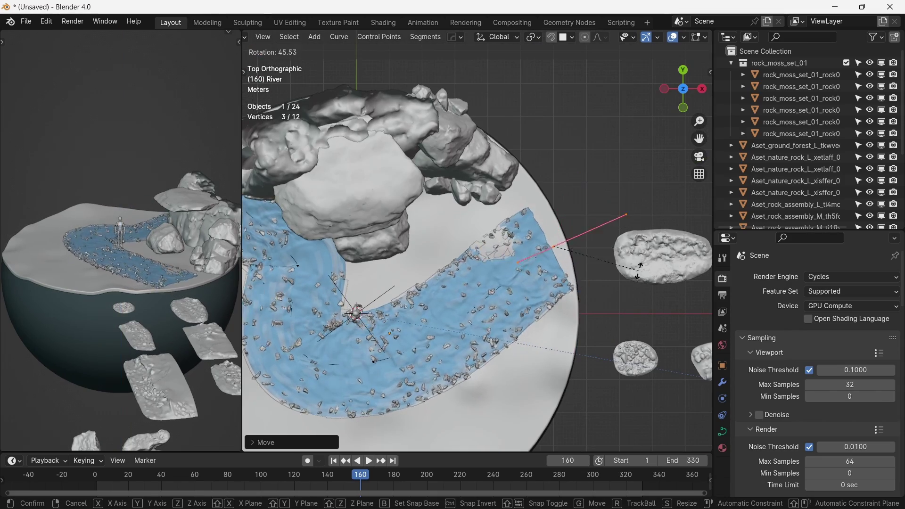
pyautogui.click(640, 271)
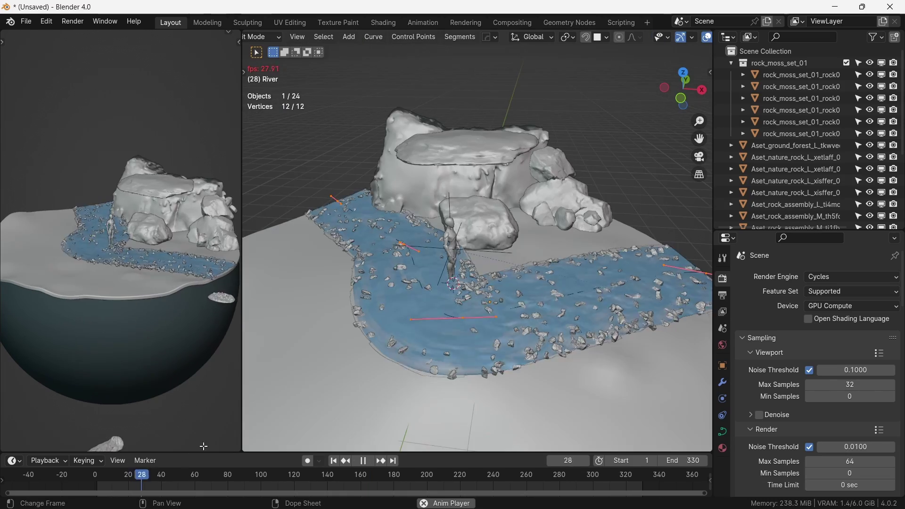
# Switch the river curve's direction and replay the animation from the start.
pyautogui.moveTo(404, 307); pyautogui.dragTo(424, 290, button='middle')
pyautogui.press('space')
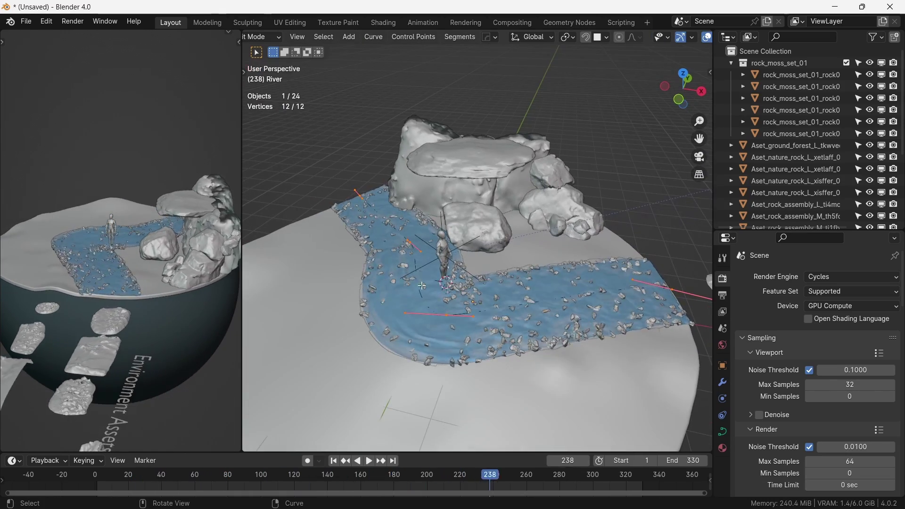
pyautogui.rightClick(425, 290)
pyautogui.click(402, 382)
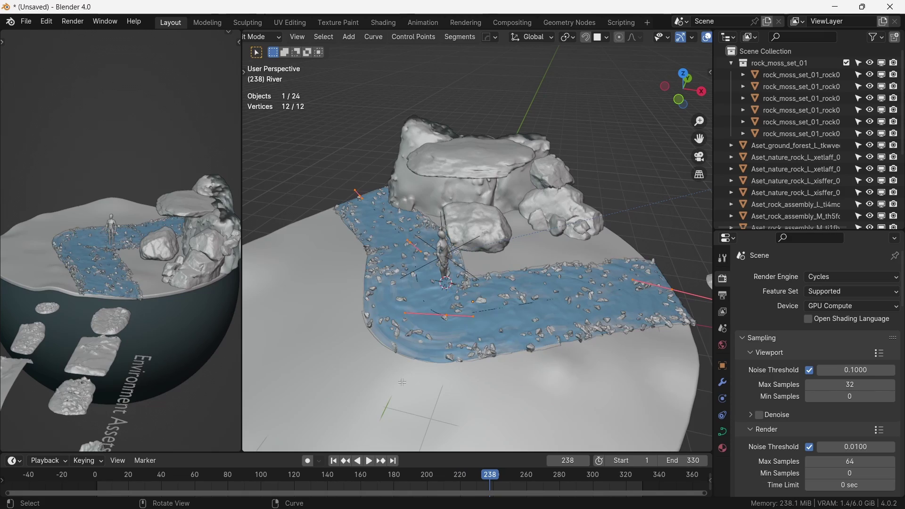
pyautogui.click(106, 480)
pyautogui.press('space')
# Snap the embankment rock to the cursor, move and rotate it onto the front rim, and sculpt it.
pyautogui.moveTo(425, 340); pyautogui.dragTo(453, 337, button='middle')
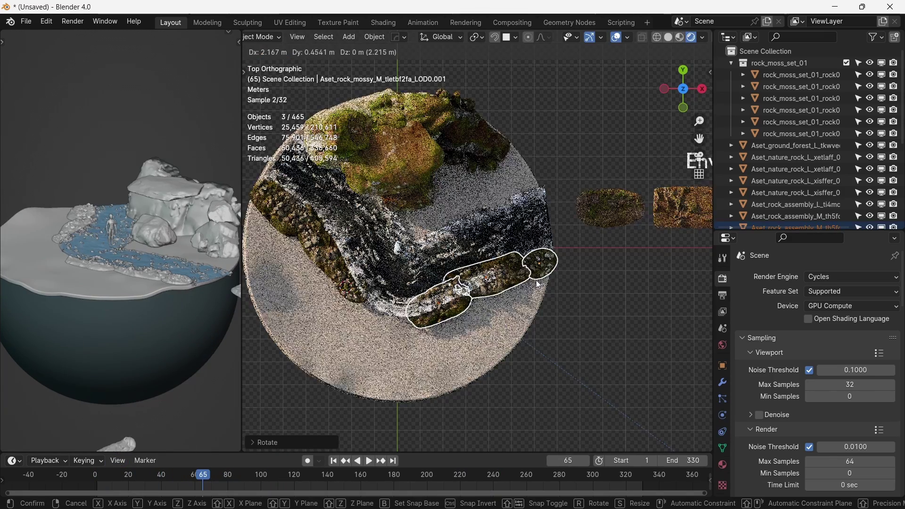
pyautogui.moveTo(561, 330)
pyautogui.mouseDown(button='middle')
pyautogui.moveTo(494, 128)
pyautogui.moveTo(565, 264)
pyautogui.mouseUp(button='middle')
pyautogui.press('g')
pyautogui.press('z')
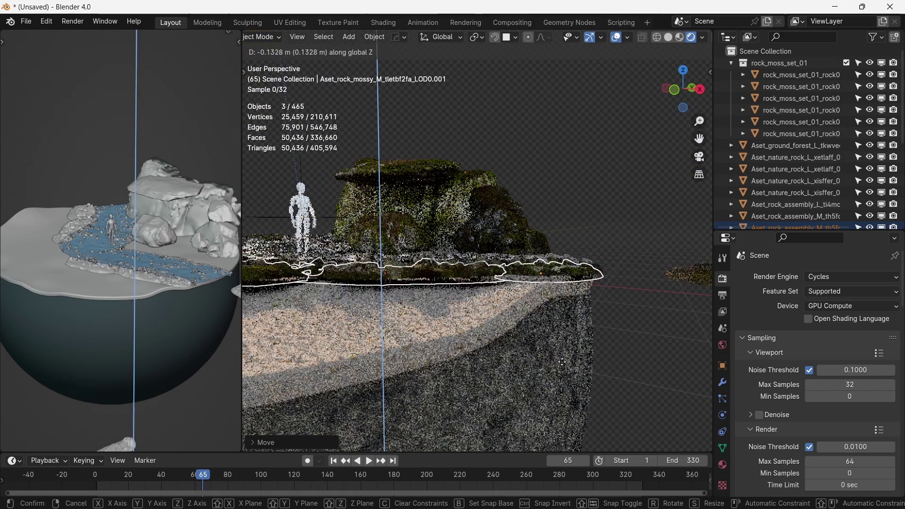
pyautogui.hotkey('shift', 's')
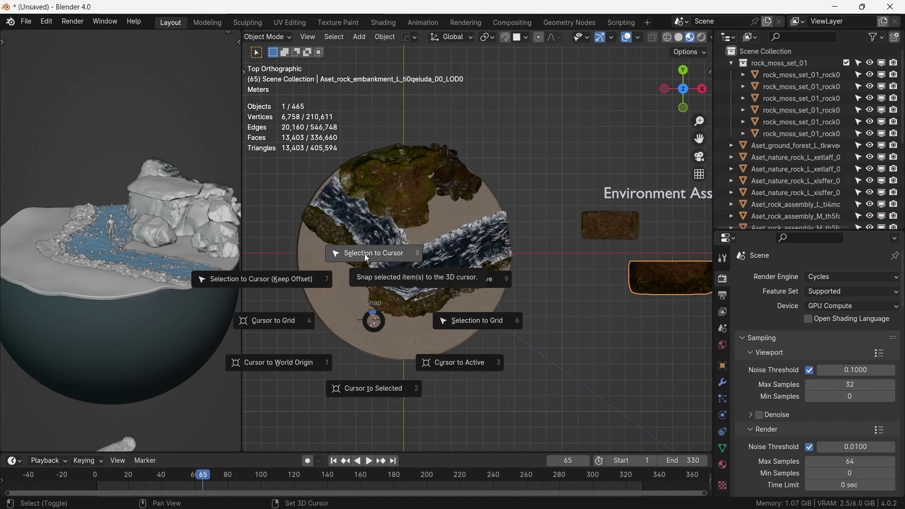
pyautogui.click(364, 253)
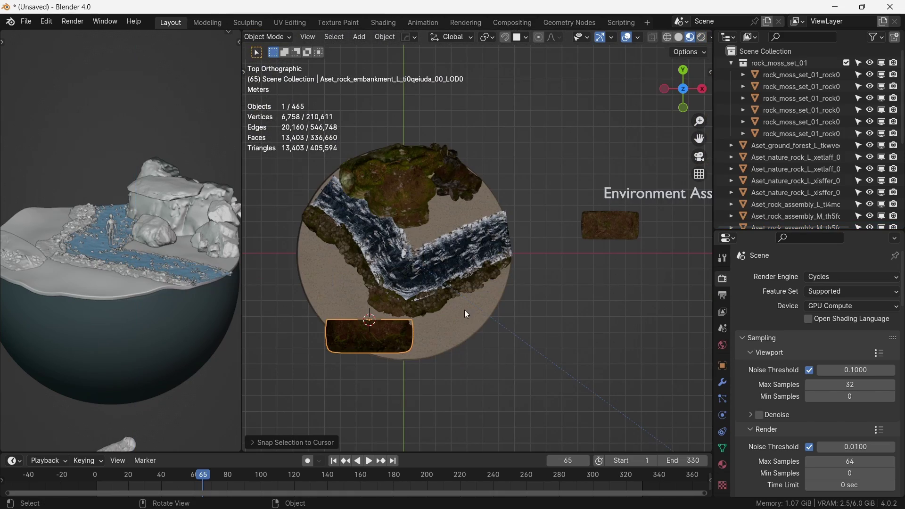
pyautogui.press('g')
pyautogui.press('r')
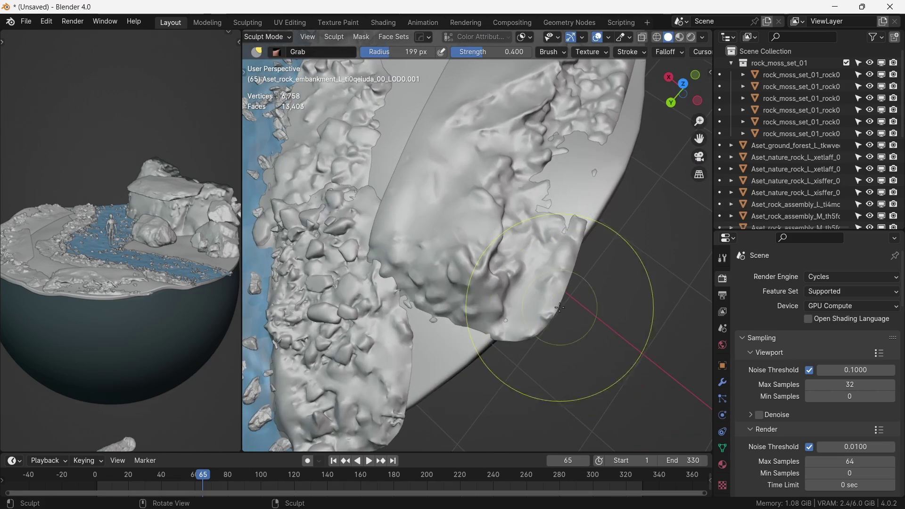
pyautogui.moveTo(468, 273)
pyautogui.mouseDown()
pyautogui.moveTo(475, 313)
pyautogui.moveTo(445, 262)
pyautogui.moveTo(519, 226)
pyautogui.moveTo(543, 279)
pyautogui.mouseUp()
# Move the mossy rock beside the river, then add a rotated duplicate of it.
pyautogui.scroll(3, 543, 281)
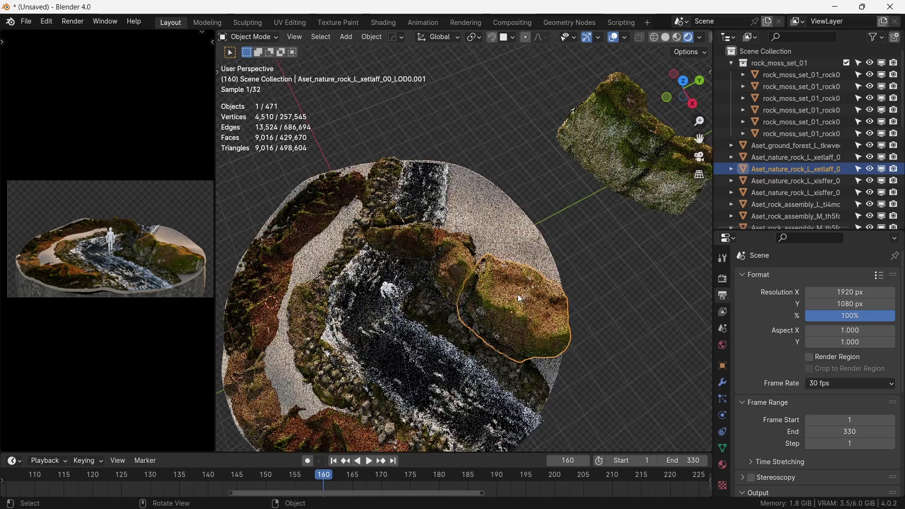
pyautogui.press('g')
pyautogui.click(526, 277)
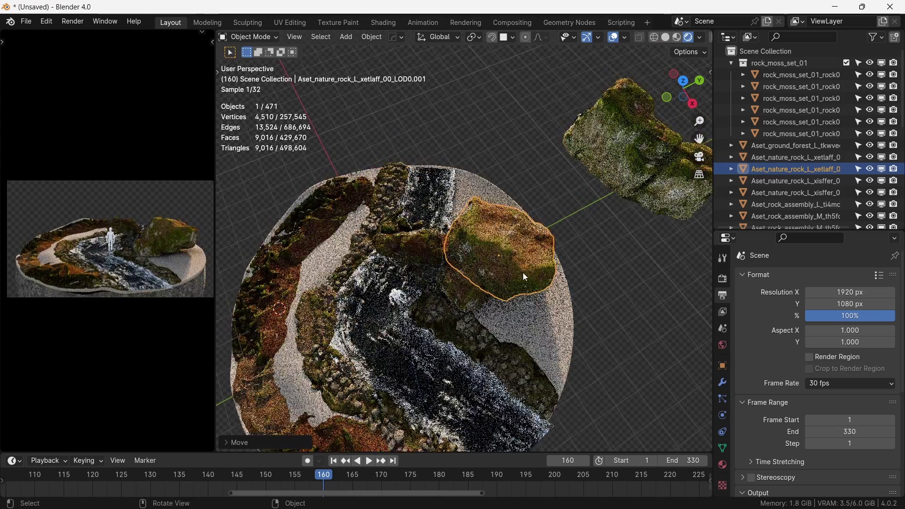
pyautogui.hotkey('shift', 'd')
pyautogui.press('r')
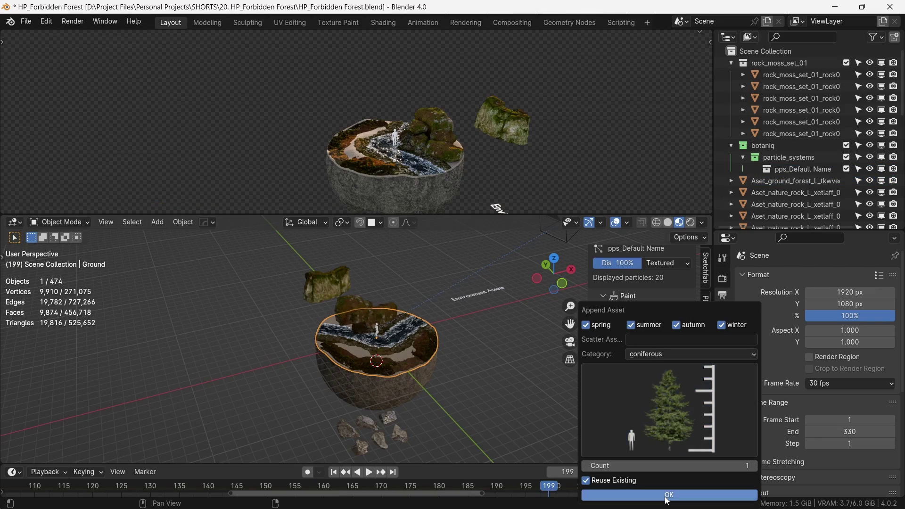
# Scatter the conifer trees, view them through the scene camera, and raise Scale Randomness.
pyautogui.click(668, 496)
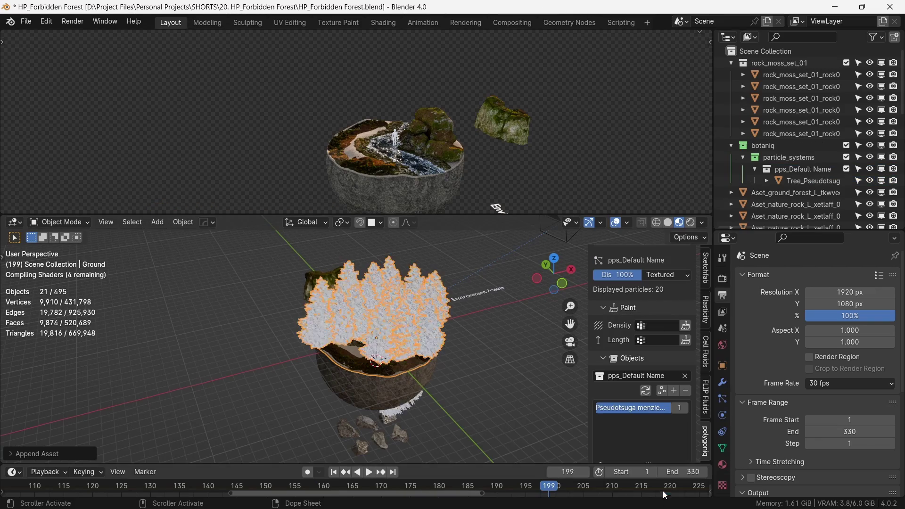
pyautogui.scroll(8, 390, 153)
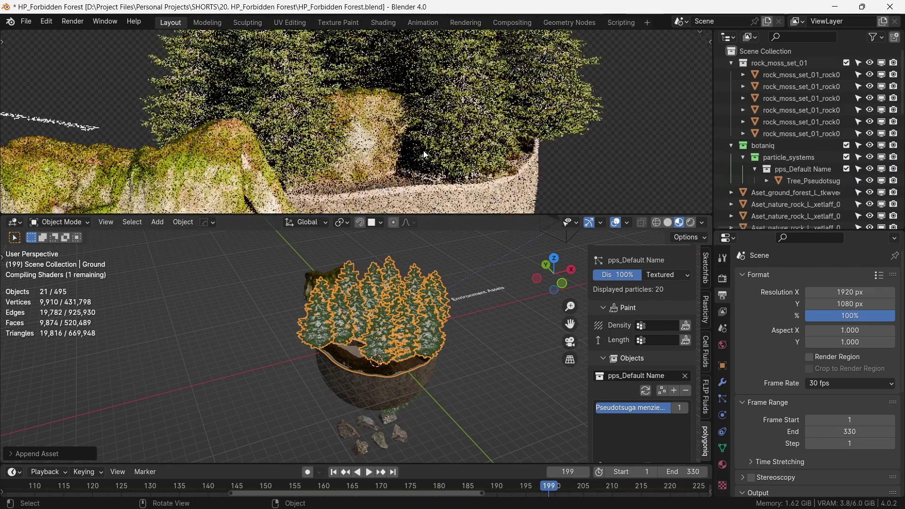
pyautogui.scroll(-6, 443, 147)
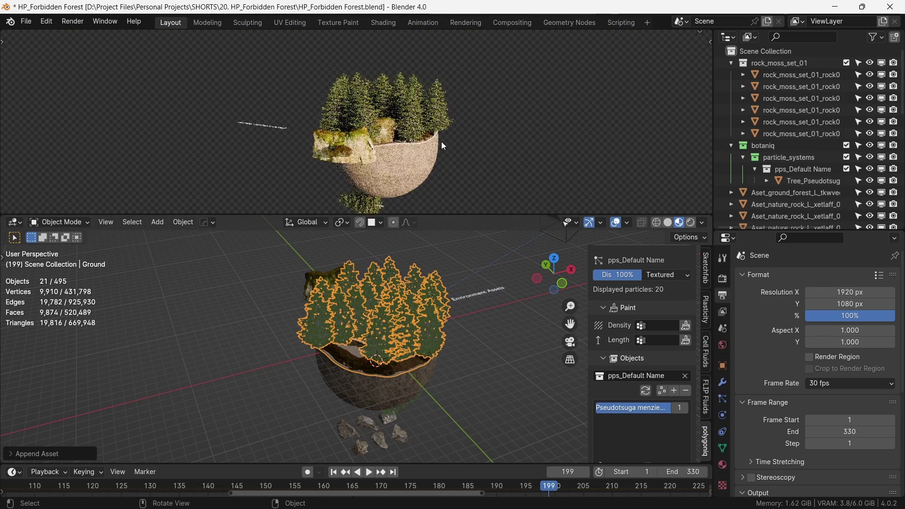
pyautogui.moveTo(441, 141); pyautogui.dragTo(387, 153, button='middle')
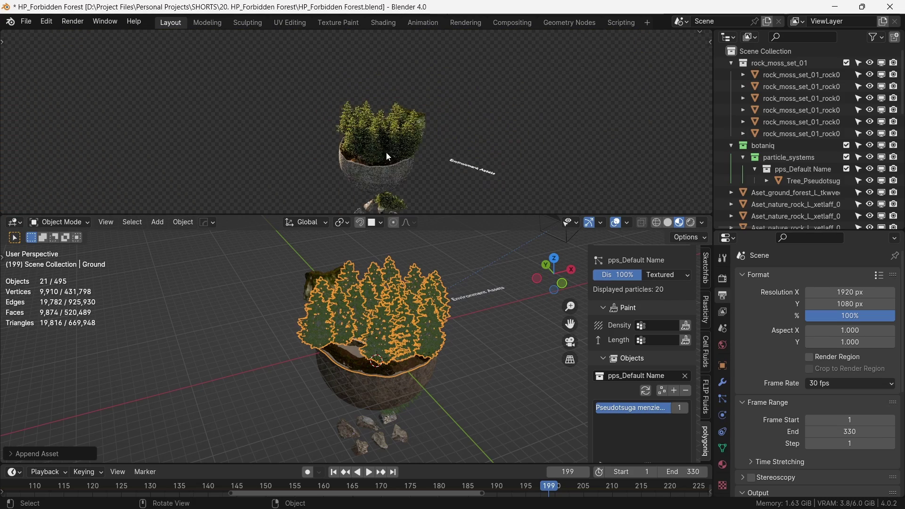
pyautogui.press('KP_0')
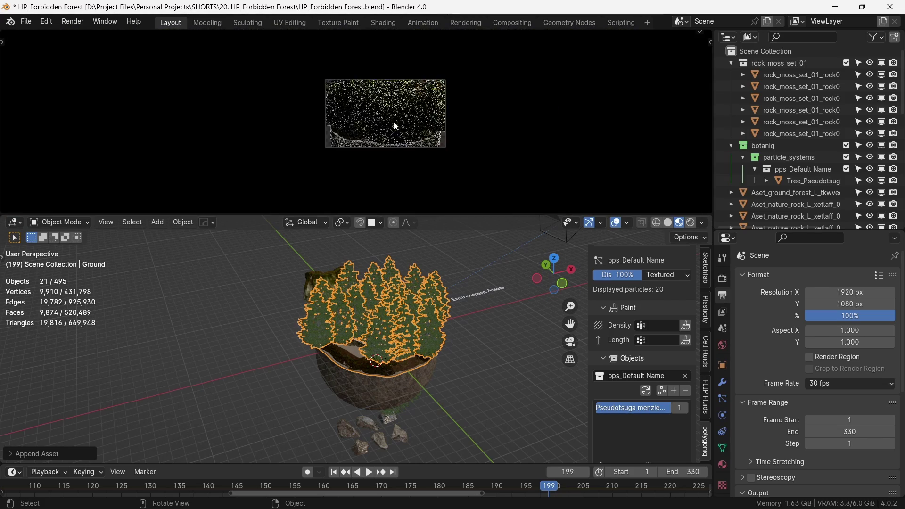
pyautogui.scroll(-8, 642, 316)
pyautogui.moveTo(634, 364)
pyautogui.mouseDown()
pyautogui.moveTo(690, 364)
pyautogui.moveTo(623, 351)
pyautogui.mouseUp()
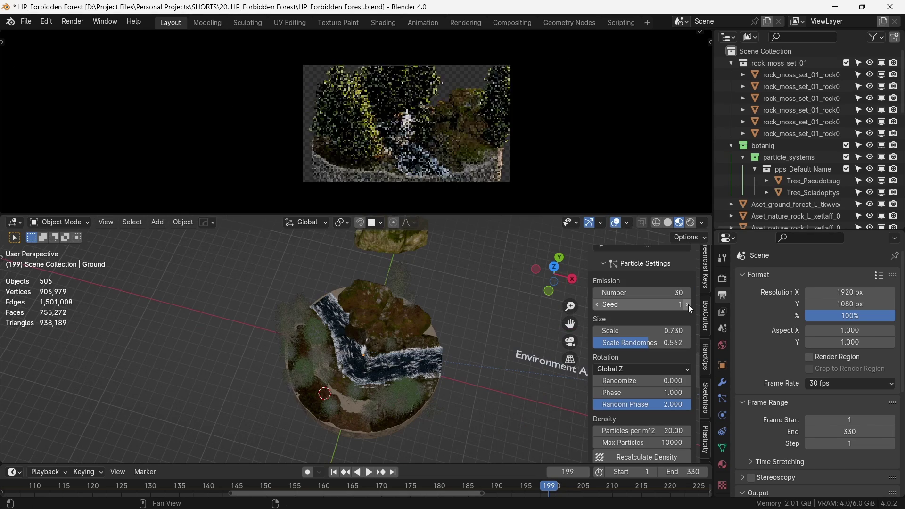
# Step the tree scatter Seed up to 7, checking each layout in the render preview.
pyautogui.click(688, 304)
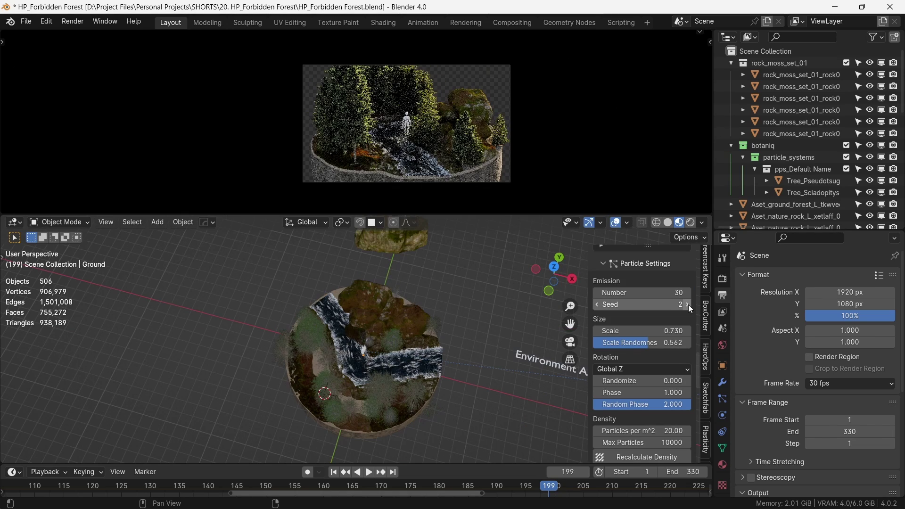
pyautogui.click(688, 304)
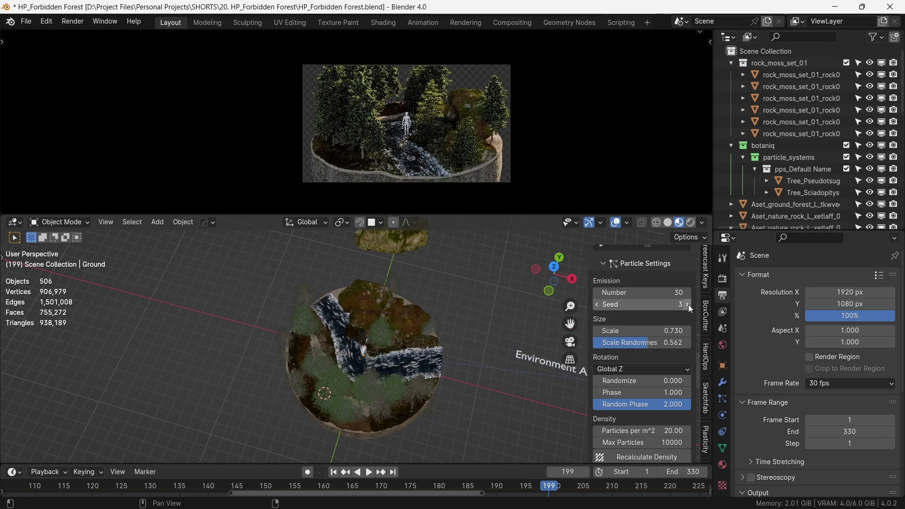
pyautogui.click(688, 304)
pyautogui.click(688, 305)
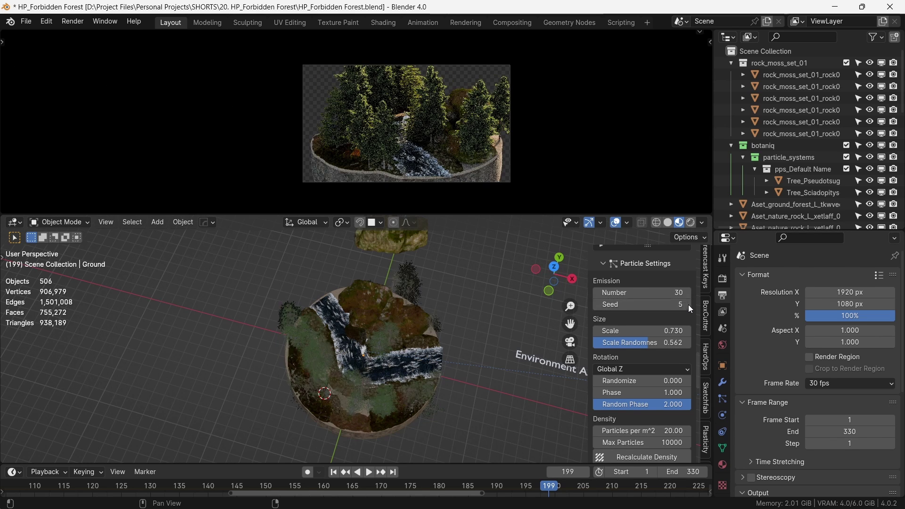
pyautogui.click(688, 304)
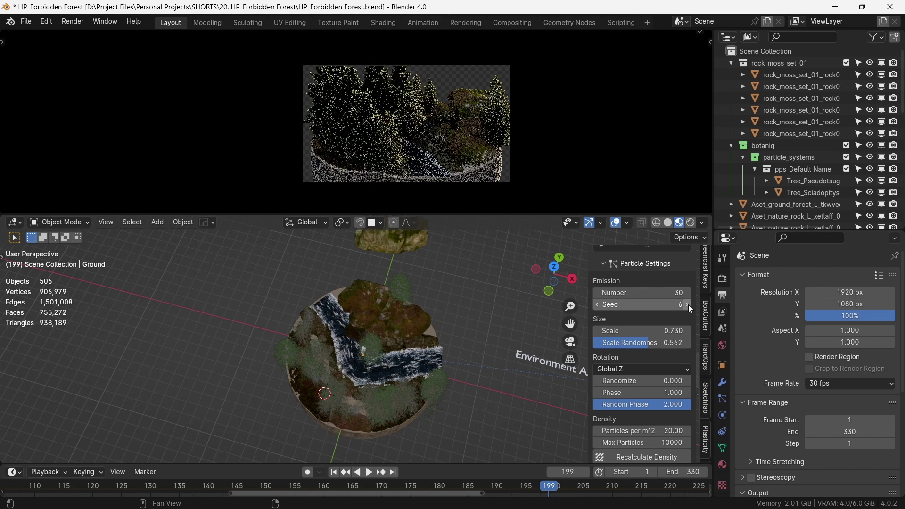
pyautogui.click(688, 304)
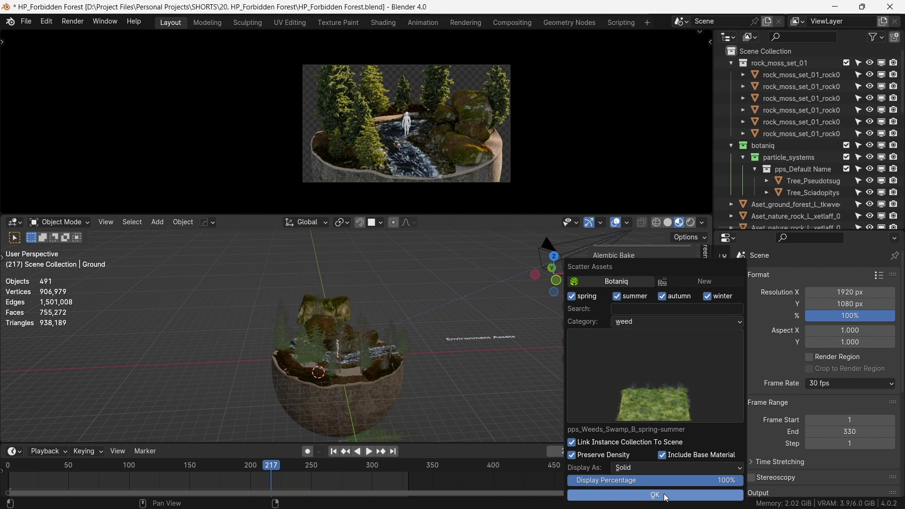
# Scatter swamp weeds on the ground, 1000 weeds on the mossy rock without Preserve Density, then Fern.
pyautogui.click(665, 496)
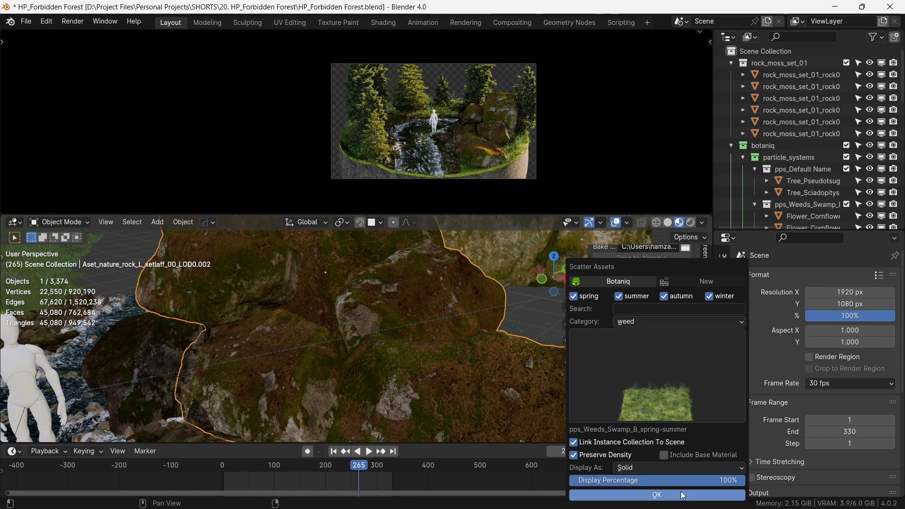
pyautogui.click(573, 454)
pyautogui.click(621, 455)
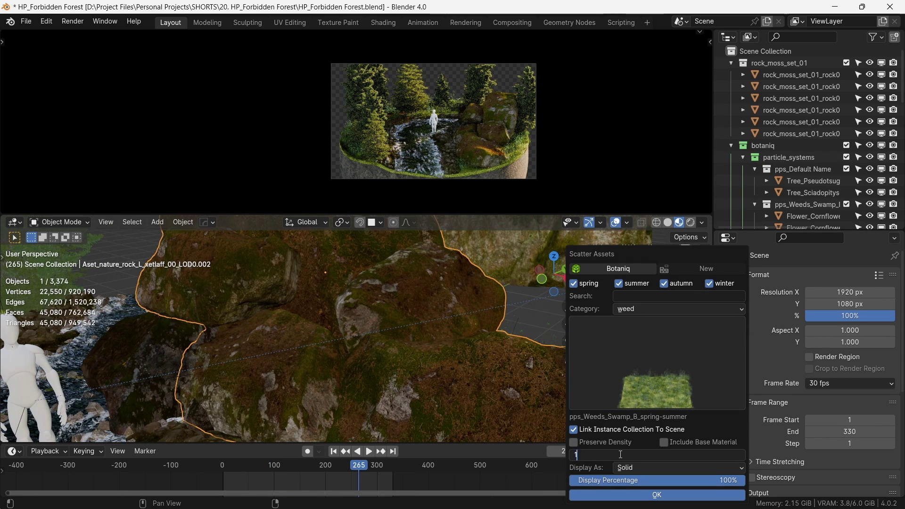
pyautogui.write('1000')
pyautogui.click(615, 493)
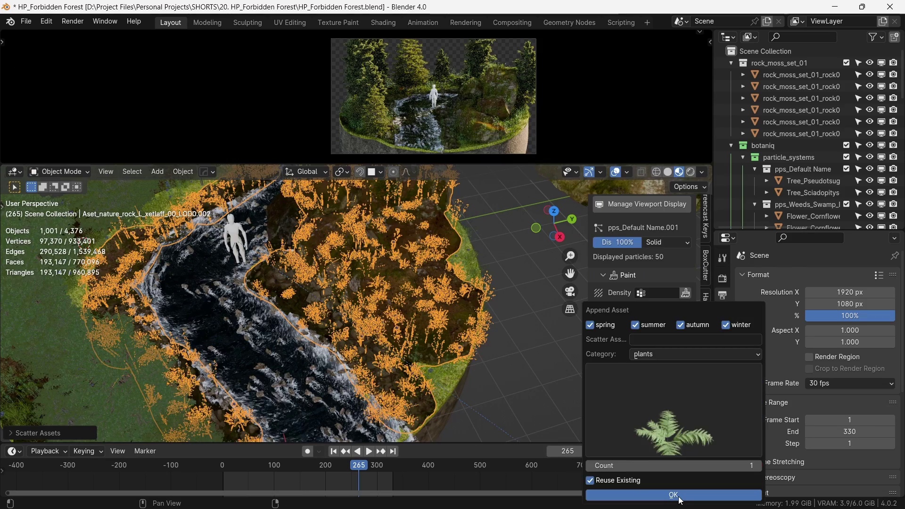
pyautogui.click(679, 494)
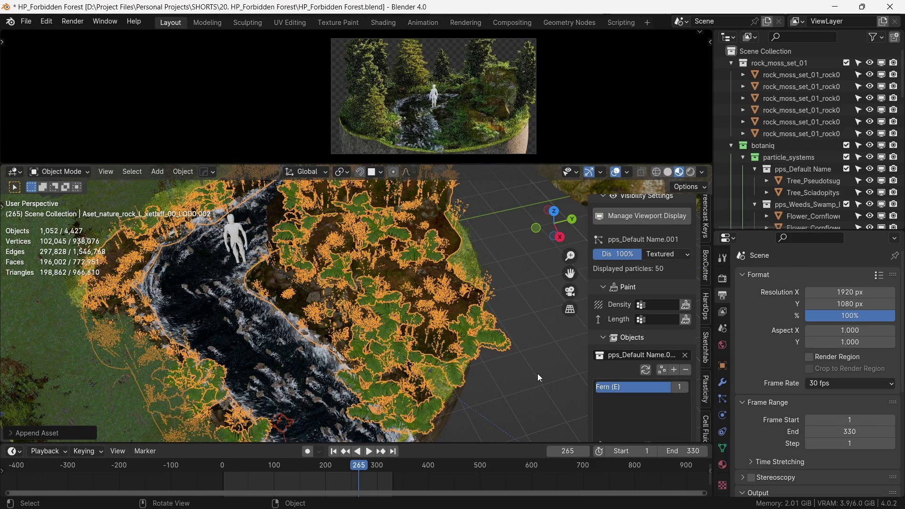
# Render a test image of the planted diorama and inspect the result.
pyautogui.press('F11')
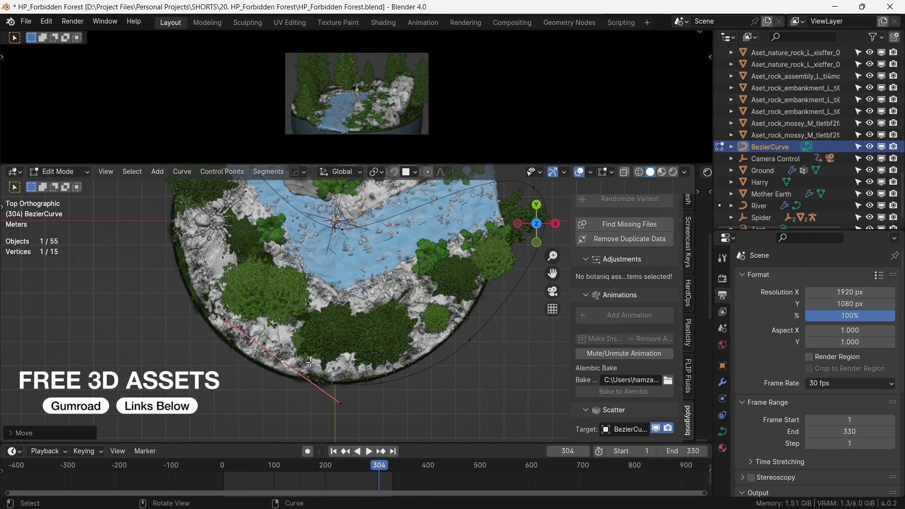
pyautogui.scroll(-4, 330, 359)
# Move the Car Path's new control points into place near the bowl's lower edge.
pyautogui.scroll(5, 330, 329)
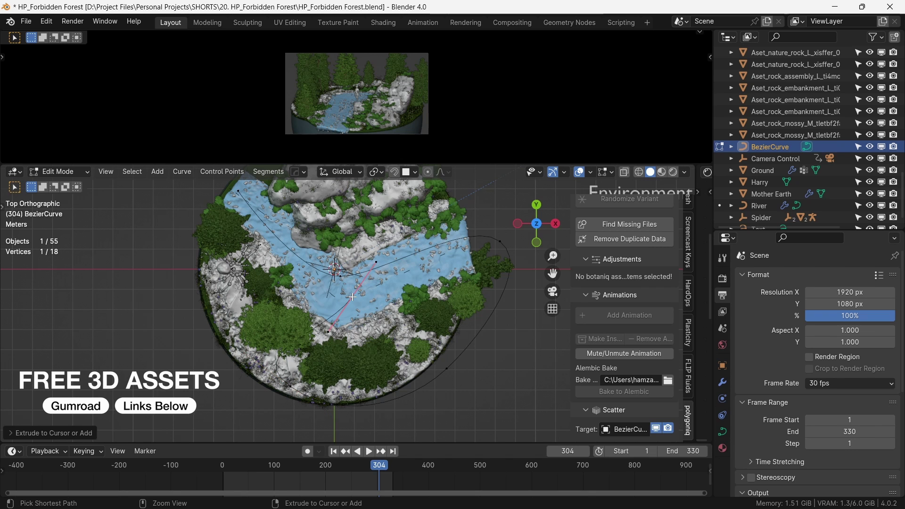
pyautogui.press('g')
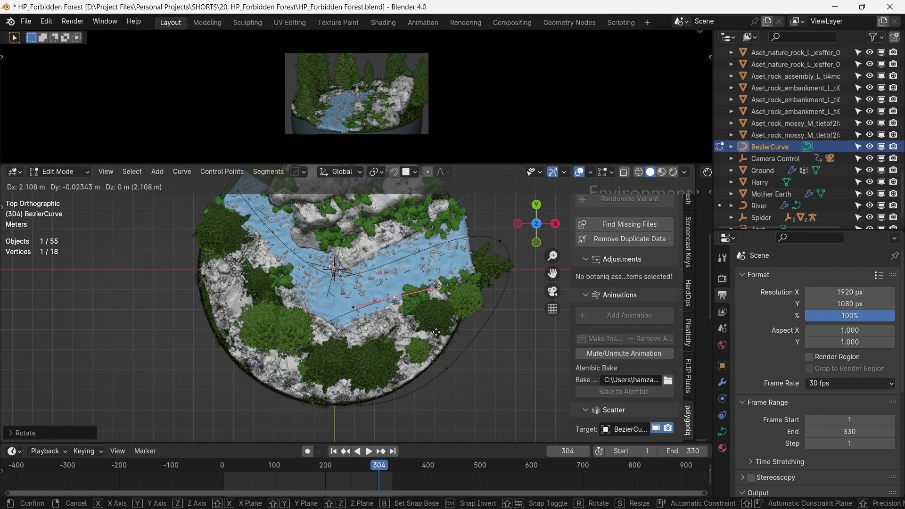
pyautogui.click(317, 391)
pyautogui.click(316, 392)
pyautogui.press('g')
pyautogui.click(314, 396)
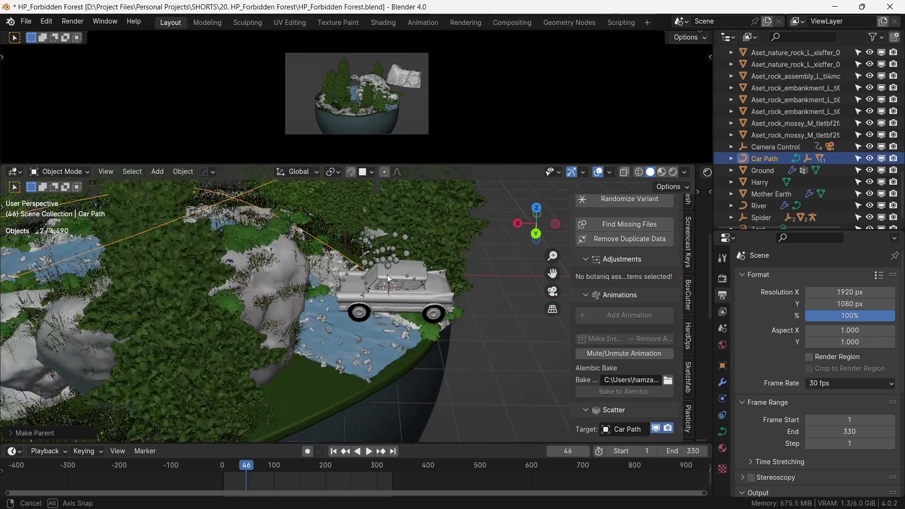
pyautogui.moveTo(387, 275); pyautogui.dragTo(347, 284, button='middle')
# Enable Path Animation on the Car Path with 330 frames and Evaluation Time 18.
pyautogui.click(723, 432)
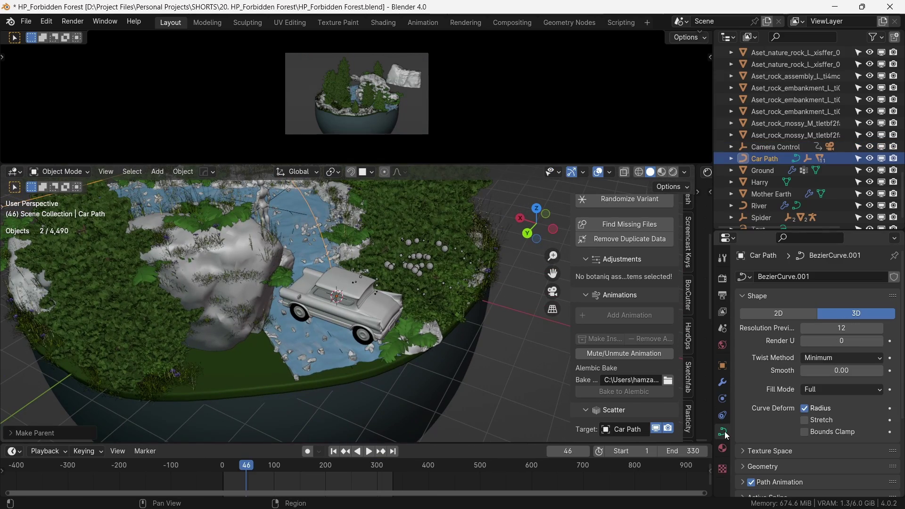
pyautogui.scroll(-5, 801, 373)
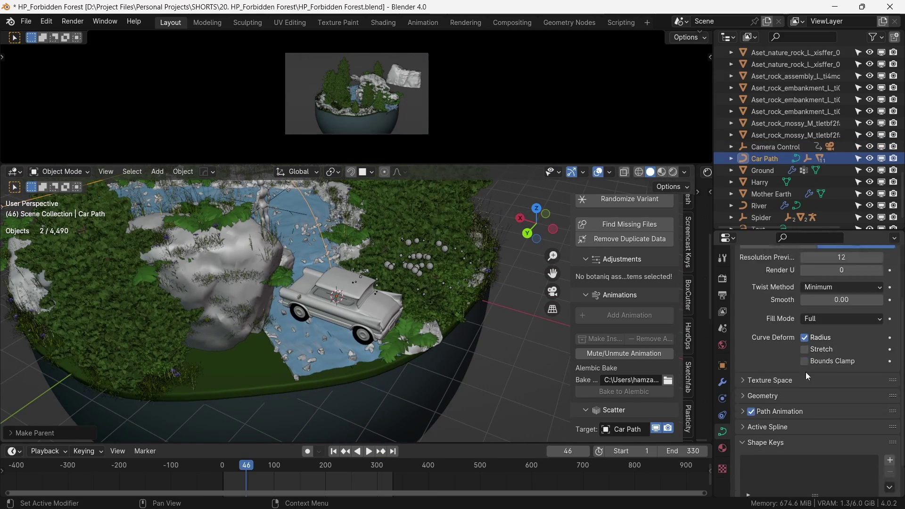
pyautogui.press('n')
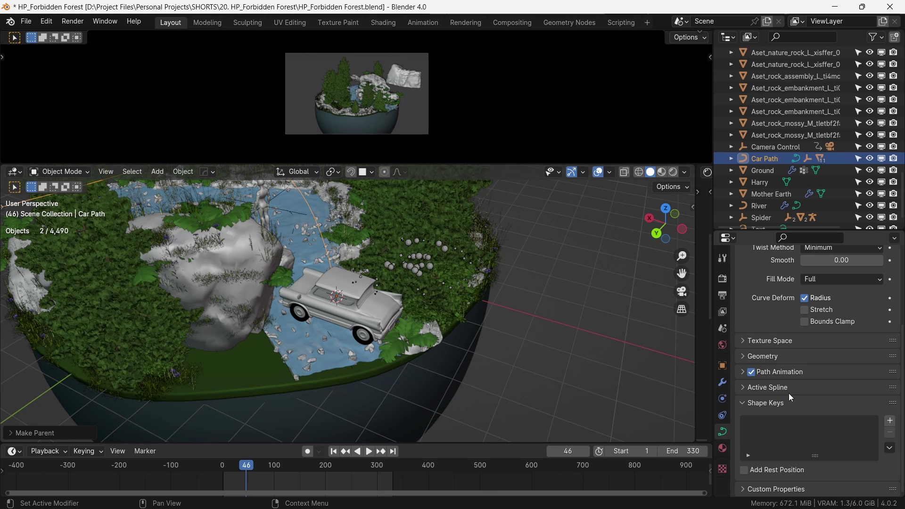
pyautogui.click(742, 373)
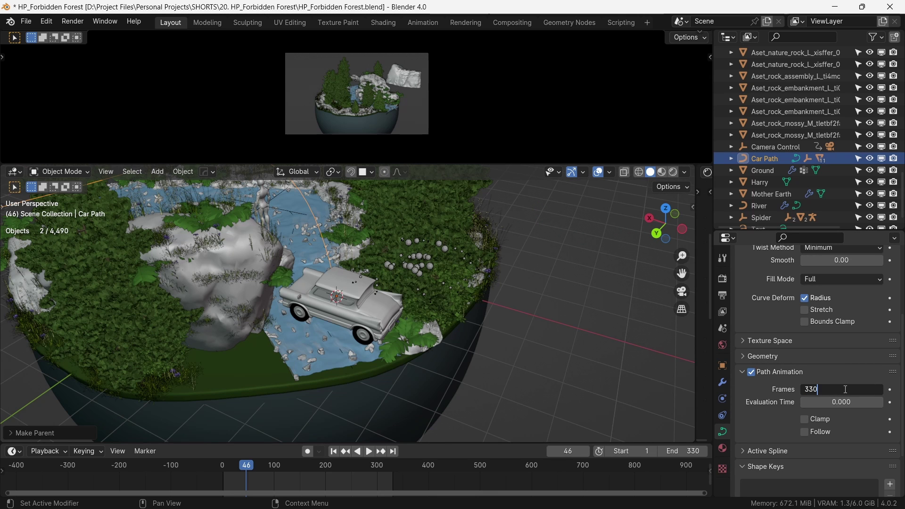
pyautogui.press('Return')
pyautogui.moveTo(841, 402); pyautogui.dragTo(863, 402)
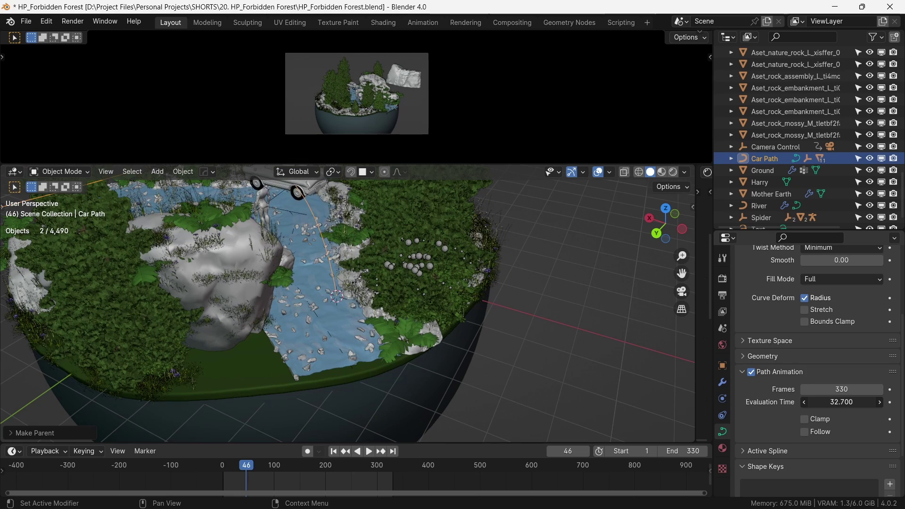
pyautogui.moveTo(842, 402); pyautogui.dragTo(819, 423)
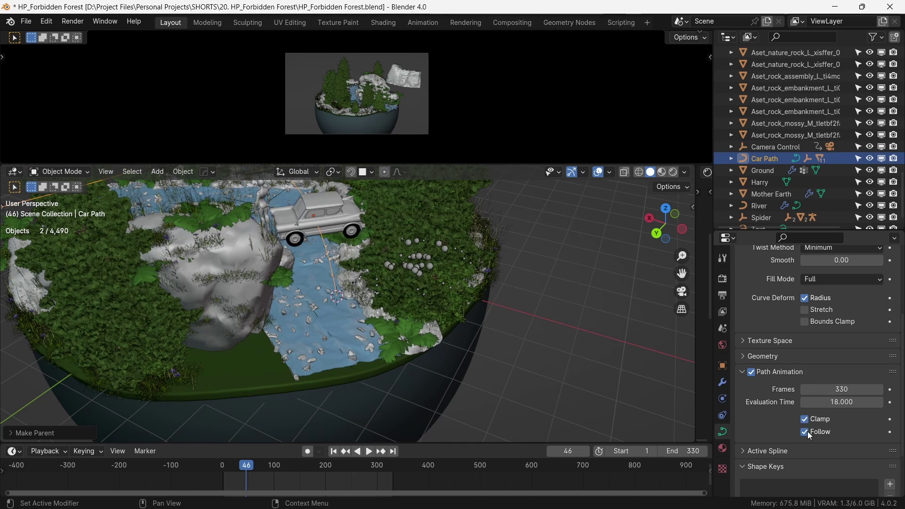
# Select the car in top view and rotate it around Z to face the path.
pyautogui.press('KP_Decimal')
pyautogui.click(417, 342)
pyautogui.press('KP_Decimal')
pyautogui.press('KP_7')
pyautogui.press('r')
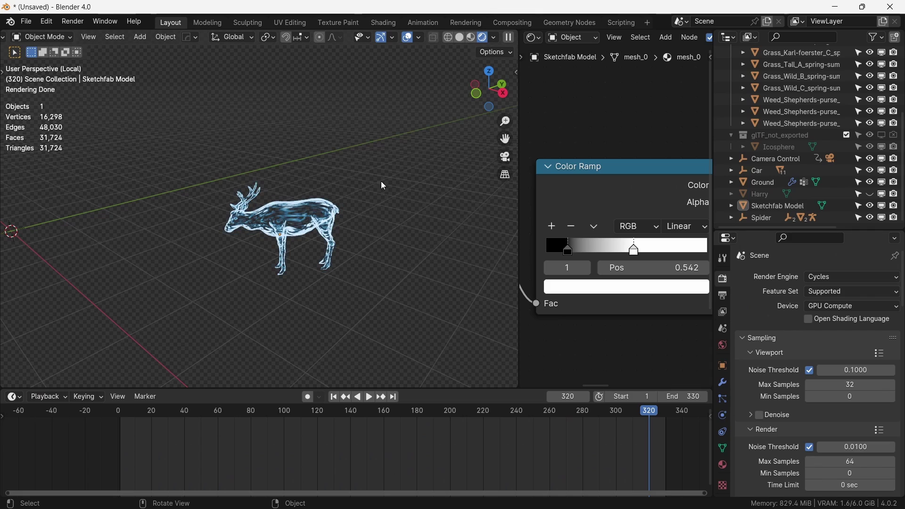
# Set the viewport shading Compositor option to Always so the deer's glow shows.
pyautogui.click(512, 53)
pyautogui.click(512, 53)
pyautogui.click(494, 38)
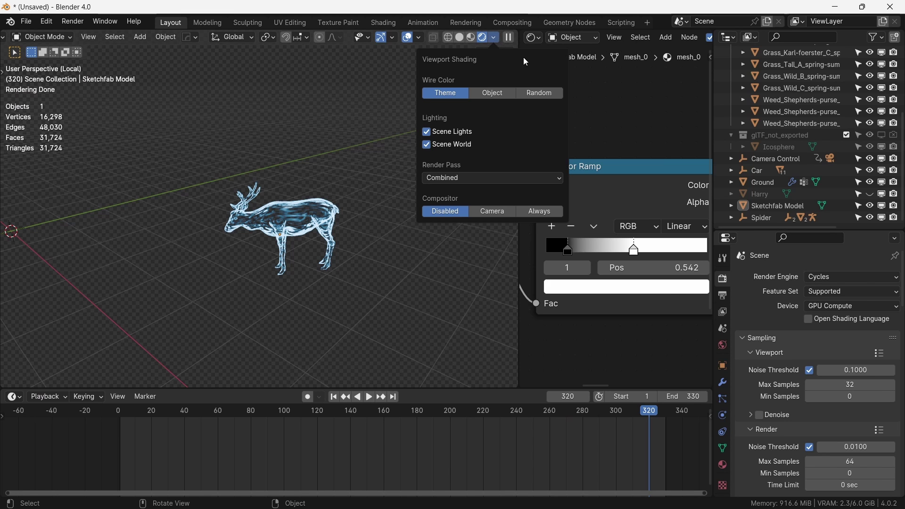
pyautogui.click(541, 213)
# Orbit and zoom the view in on the grazing brown-textured deer.
pyautogui.moveTo(300, 191); pyautogui.dragTo(318, 168, button='middle')
pyautogui.scroll(-4, 283, 203)
pyautogui.scroll(1, 278, 206)
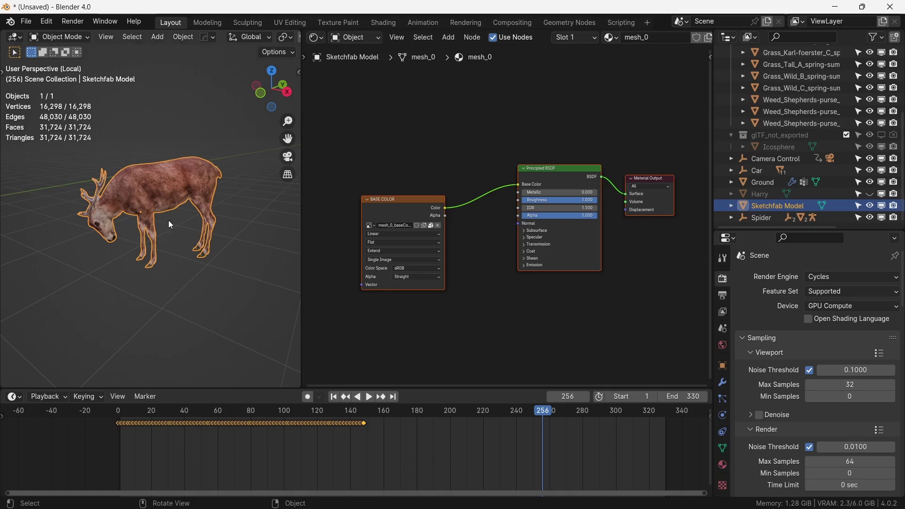
# Switch the viewport to rendered preview shading around the deer.
pyautogui.moveTo(168, 209)
pyautogui.mouseDown(button='middle')
pyautogui.moveTo(163, 191)
pyautogui.moveTo(248, 197)
pyautogui.moveTo(188, 202)
pyautogui.moveTo(188, 236)
pyautogui.mouseUp(button='middle')
pyautogui.press('z')
pyautogui.click(182, 154)
# Add Emission and Transparent BSDF nodes, combined in a Mix Shader feeding the material surface.
pyautogui.hotkey('shift', 'a')
pyautogui.write('emission')
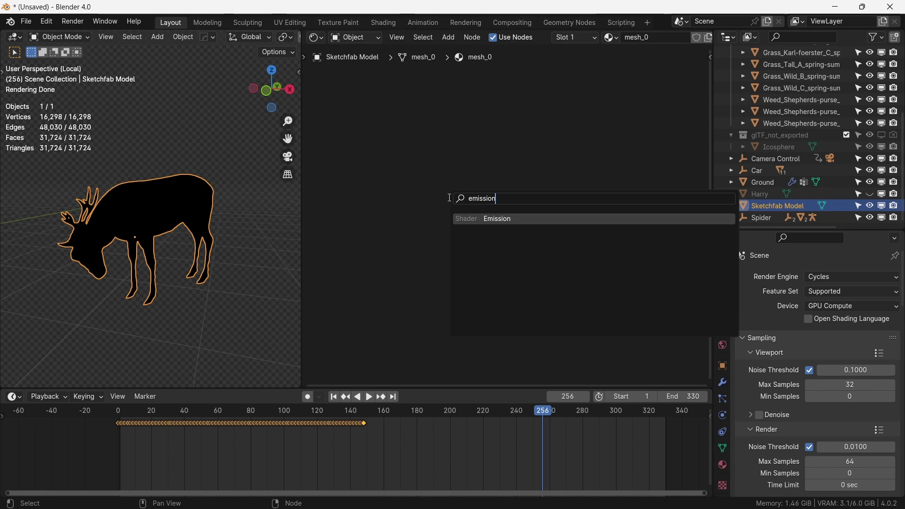
pyautogui.press('Return')
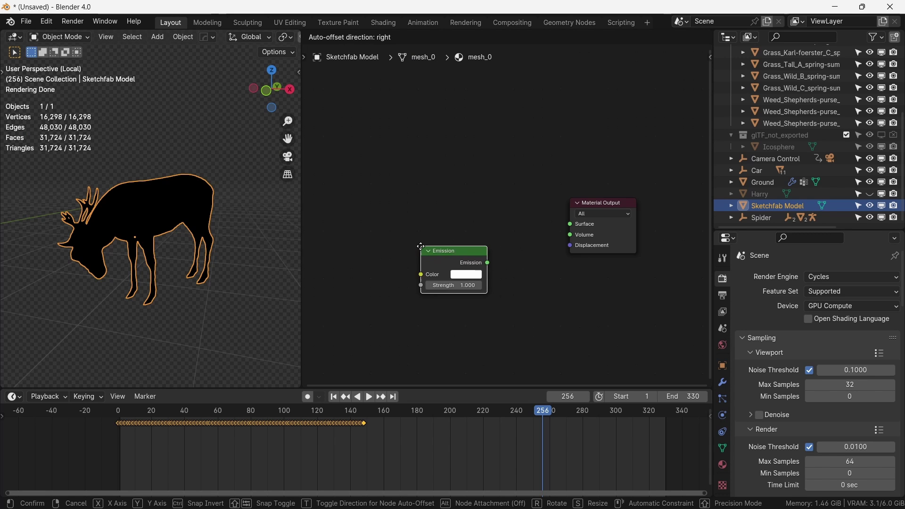
pyautogui.click(420, 245)
pyautogui.hotkey('shift', 'a')
pyautogui.write('transp')
pyautogui.press('Return')
pyautogui.click(421, 197)
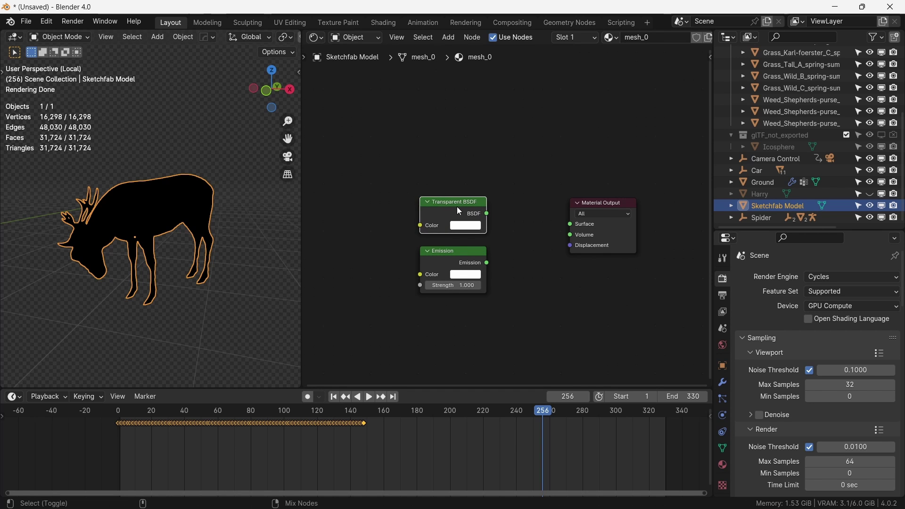
pyautogui.keyDown('shift'); pyautogui.click(468, 270); pyautogui.keyUp('shift')
pyautogui.hotkey('ctrl', '0')
pyautogui.click(579, 231)
# Add a Fresnel node driving the mix factor, with a Noise Texture feeding its IOR.
pyautogui.hotkey('shift', 'a')
pyautogui.write('fres')
pyautogui.press('Return')
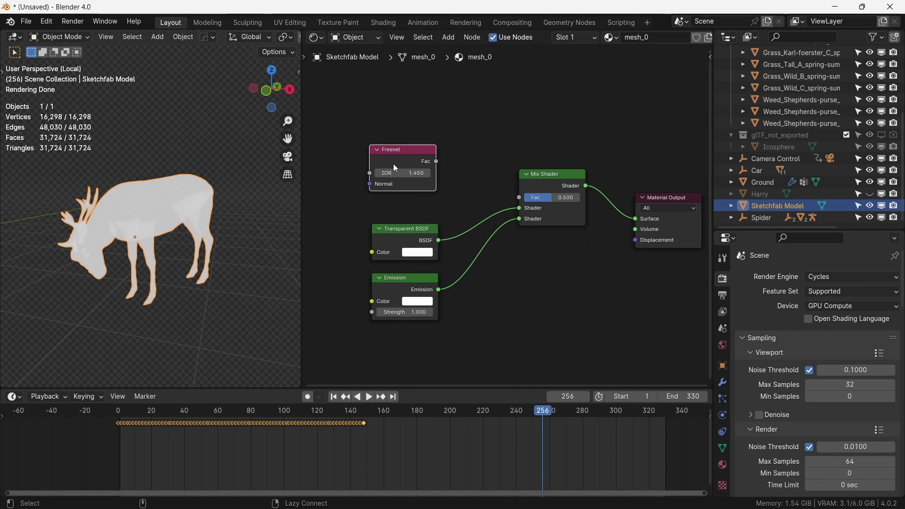
pyautogui.moveTo(542, 195); pyautogui.dragTo(543, 198)
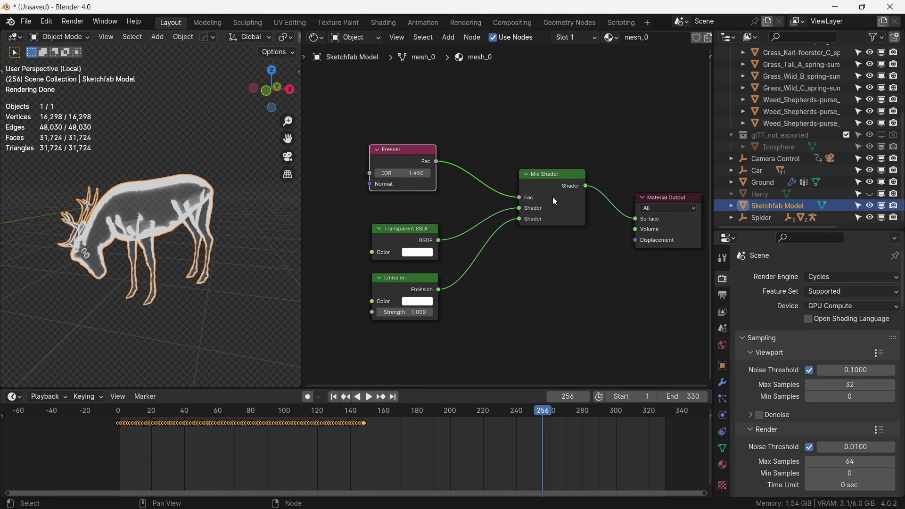
pyautogui.hotkey('shift', 'a')
pyautogui.write('noise')
pyautogui.press('Return')
pyautogui.click(414, 187)
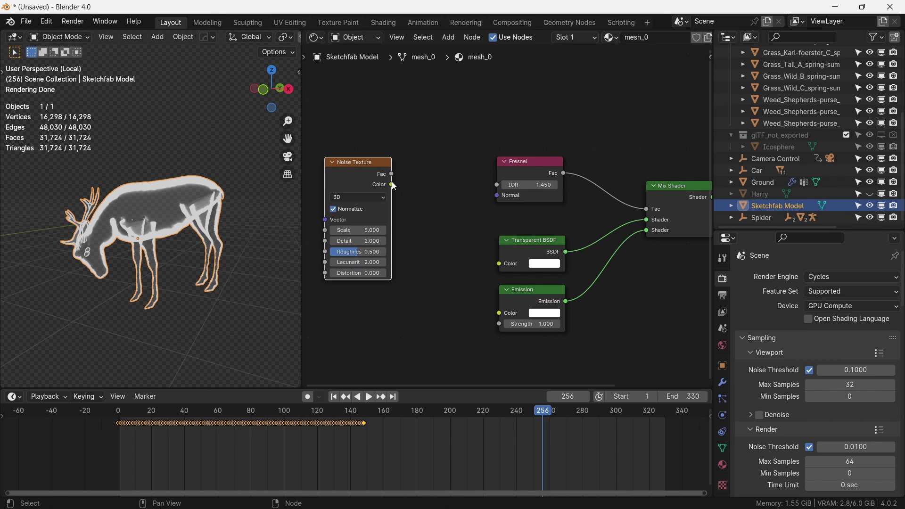
pyautogui.moveTo(499, 187); pyautogui.dragTo(499, 187)
# Insert a Color Ramp on the noise link, black stop at 0.131, white at about 0.44.
pyautogui.hotkey('shift', 'a')
pyautogui.write('ramp')
pyautogui.press('Return')
pyautogui.click(462, 174)
pyautogui.moveTo(536, 168); pyautogui.dragTo(463, 153, button='middle')
pyautogui.scroll(1, 486, 156)
pyautogui.moveTo(591, 194); pyautogui.dragTo(520, 203)
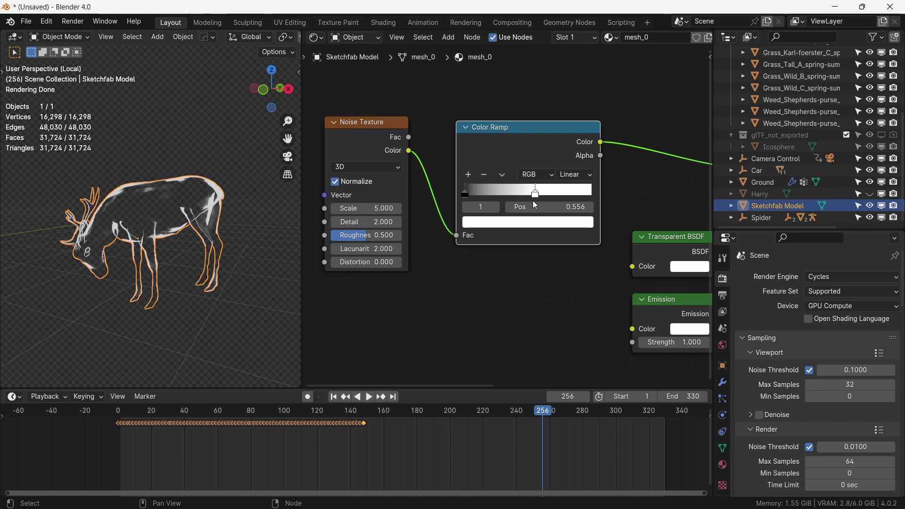
pyautogui.moveTo(466, 191); pyautogui.dragTo(479, 191)
pyautogui.scroll(-2, 518, 198)
pyautogui.click(486, 161)
# Add Texture Coordinate and Mapping before the noise and stretch it with Mapping Scale X 0.2.
pyautogui.hotkey('ctrl', 't')
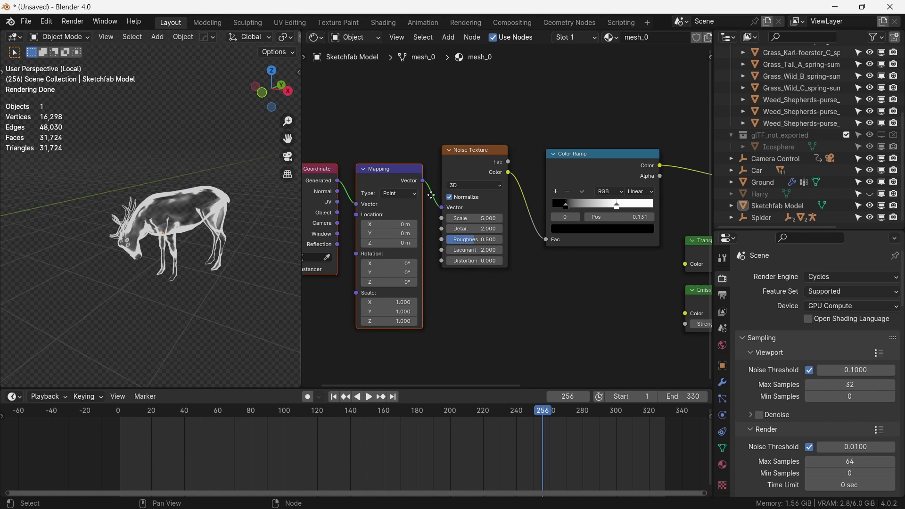
pyautogui.moveTo(432, 195); pyautogui.dragTo(519, 195, button='middle')
pyautogui.scroll(3, 518, 195)
pyautogui.moveTo(451, 311); pyautogui.dragTo(427, 311)
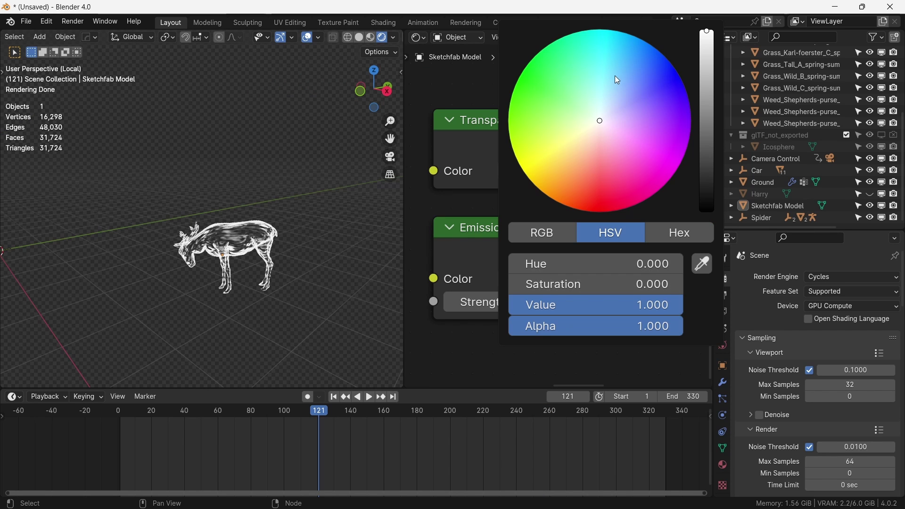
# Tint the glow light blue (Hue 0.571), extrude the bear's head bone, and preview its sway.
pyautogui.click(616, 77)
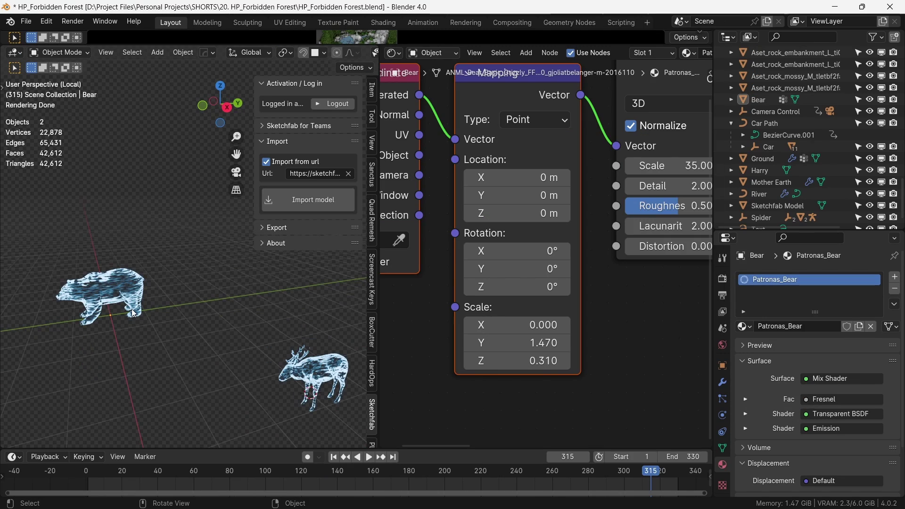
pyautogui.scroll(5, 132, 308)
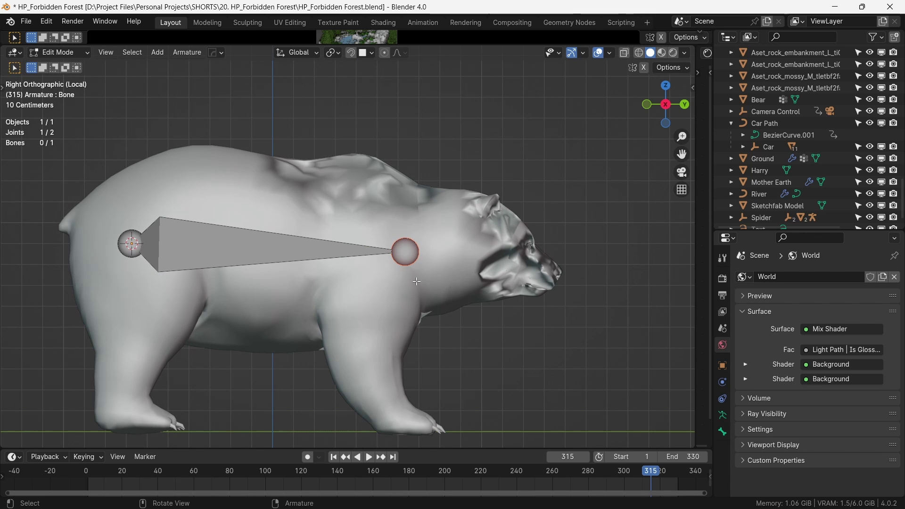
pyautogui.press('g')
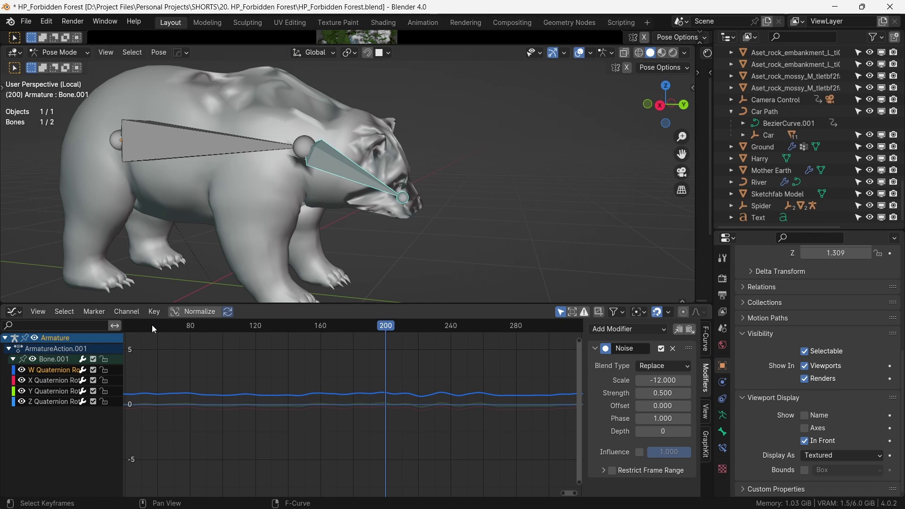
pyautogui.press('space')
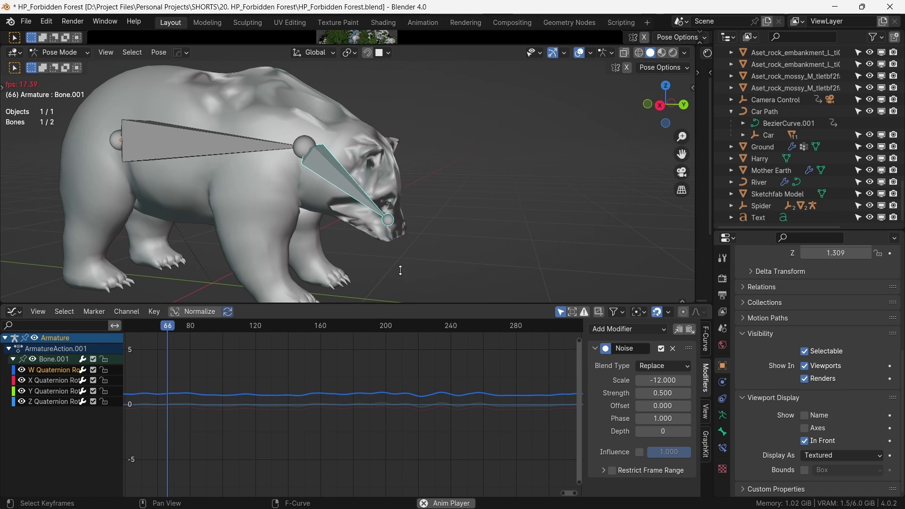
pyautogui.click(403, 210)
pyautogui.scroll(-4, 362, 219)
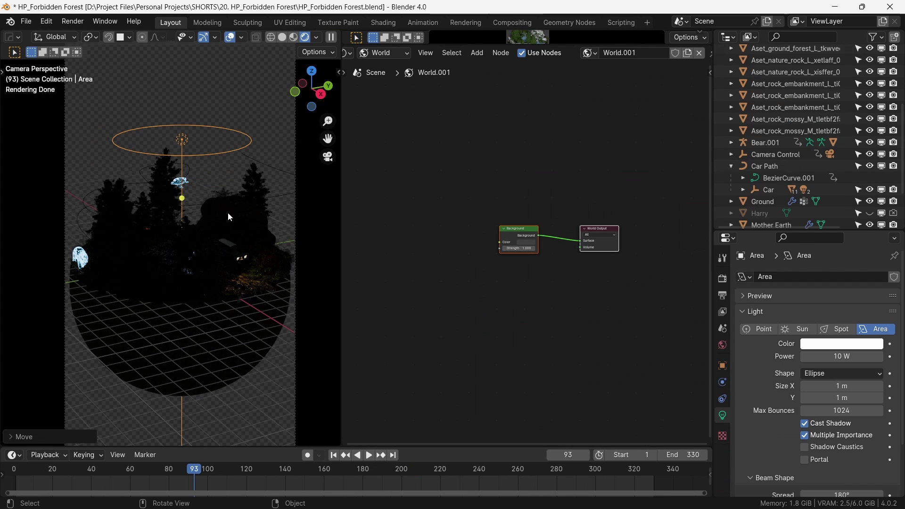
# Raise the backlight to about 1510 W with a pale blue tint and disable Multiple Importance.
pyautogui.rightClick(228, 212)
pyautogui.click(228, 213)
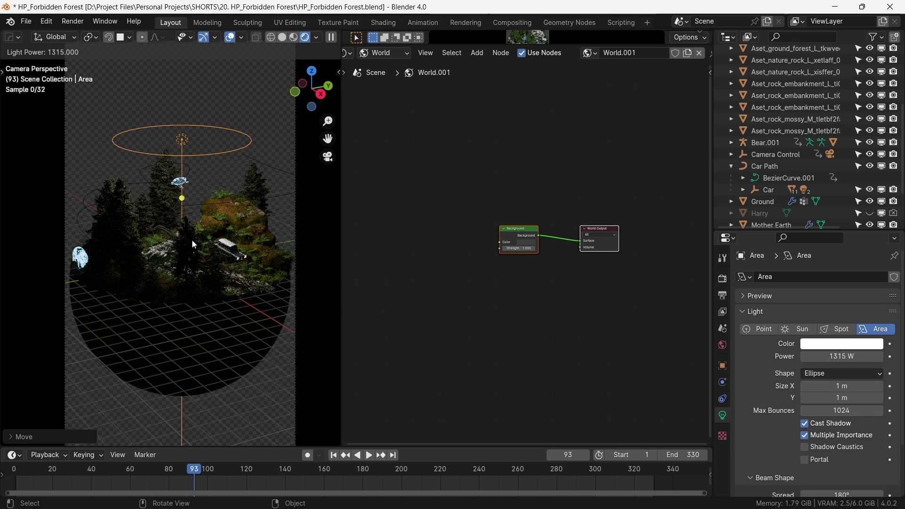
pyautogui.moveTo(320, 254)
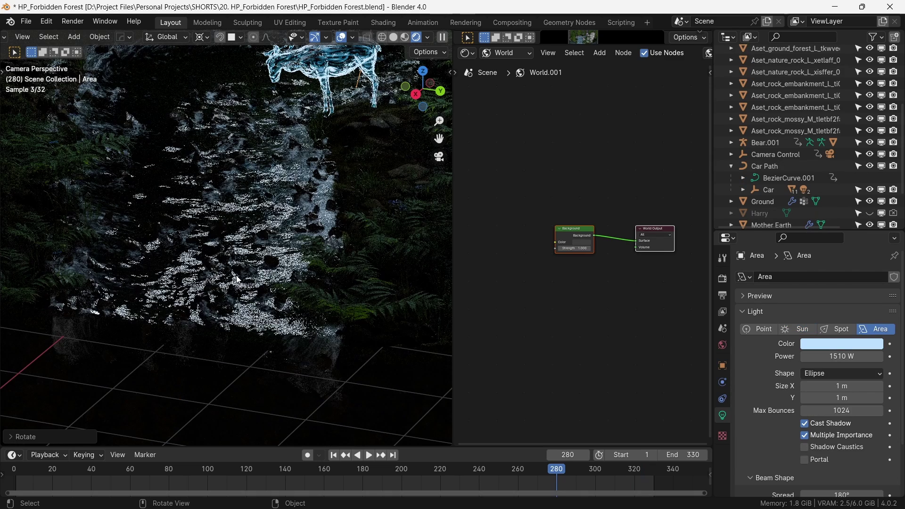
pyautogui.scroll(-5, 227, 291)
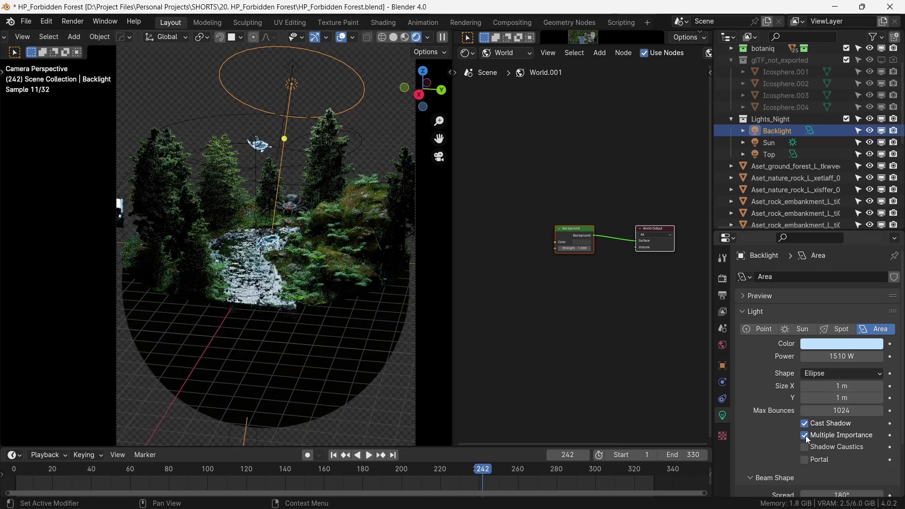
pyautogui.click(806, 436)
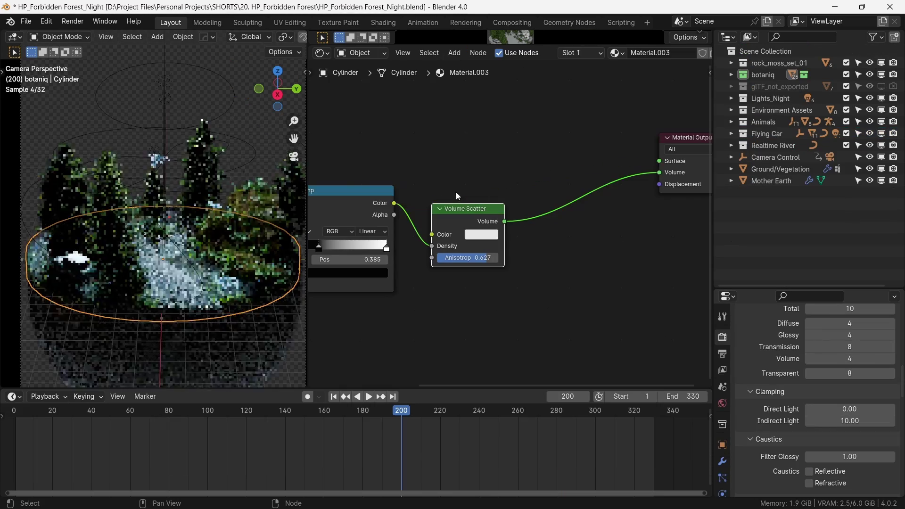
# Move the fog Color Ramp's dark stop from 0.385 to 0.465, then go to frame 89.
pyautogui.moveTo(457, 192); pyautogui.dragTo(564, 190, button='middle')
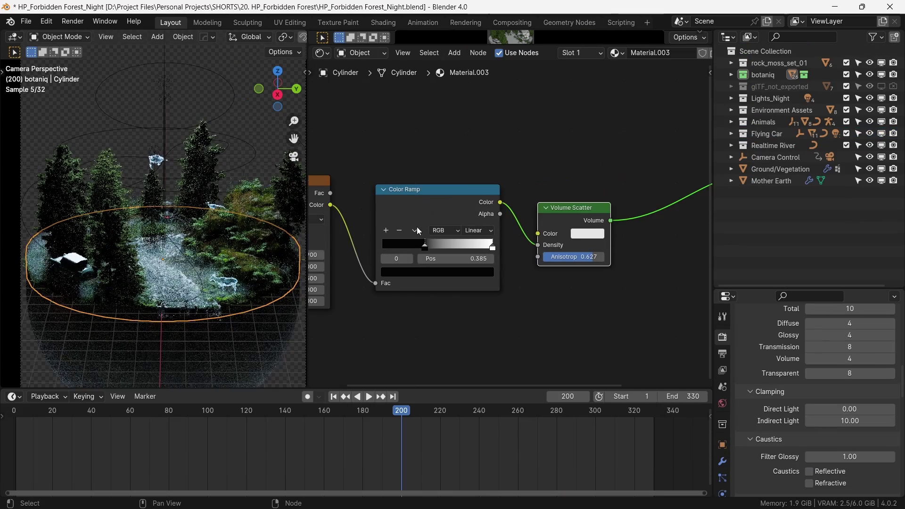
pyautogui.click(428, 249)
pyautogui.press('g')
pyautogui.moveTo(428, 248); pyautogui.dragTo(435, 246)
pyautogui.click(187, 414)
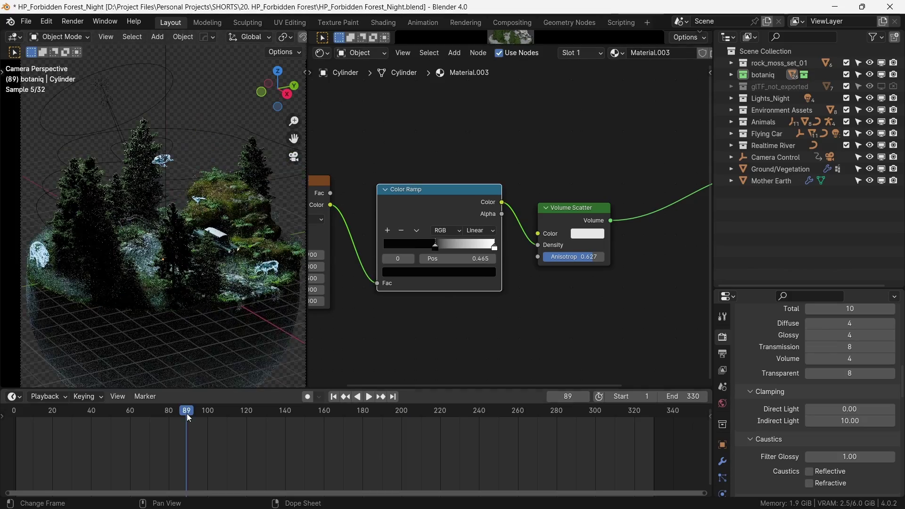